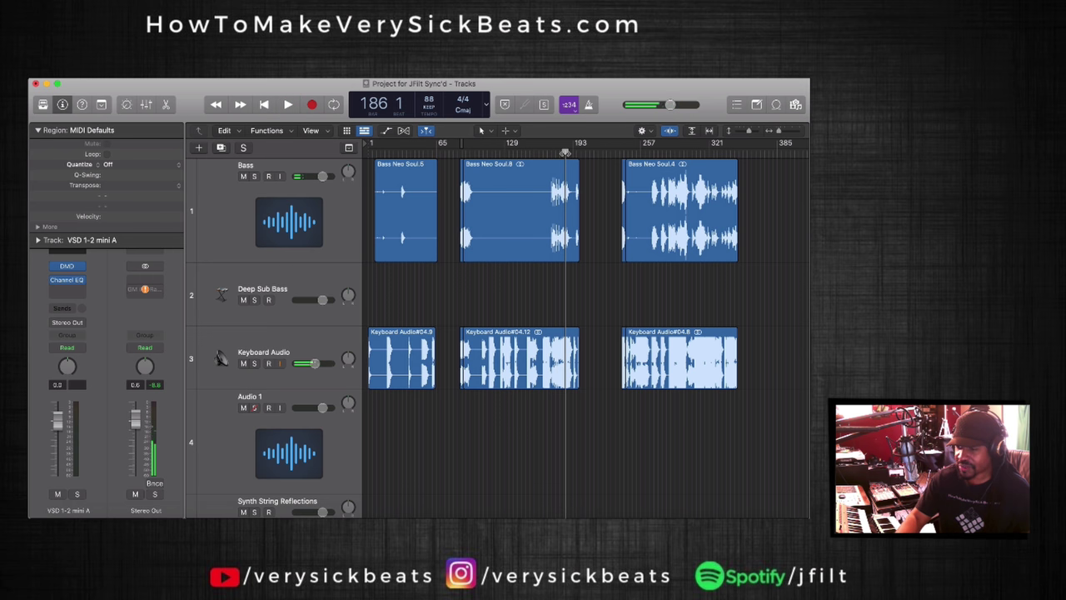
Audition the bass and keyboard recordings around bar 186 and again from bar 292.
key(space)
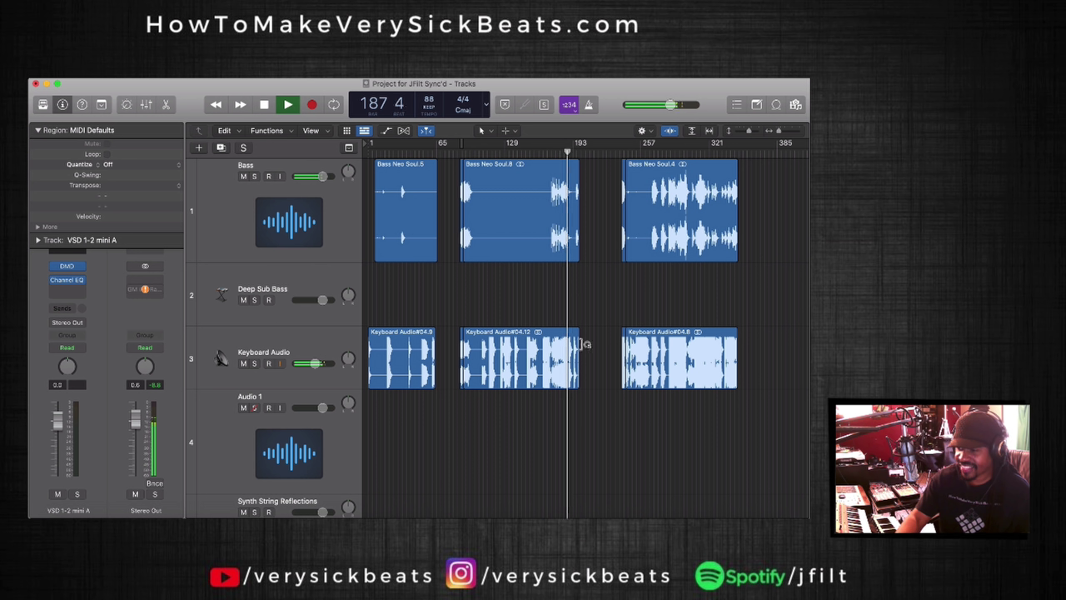
key(space)
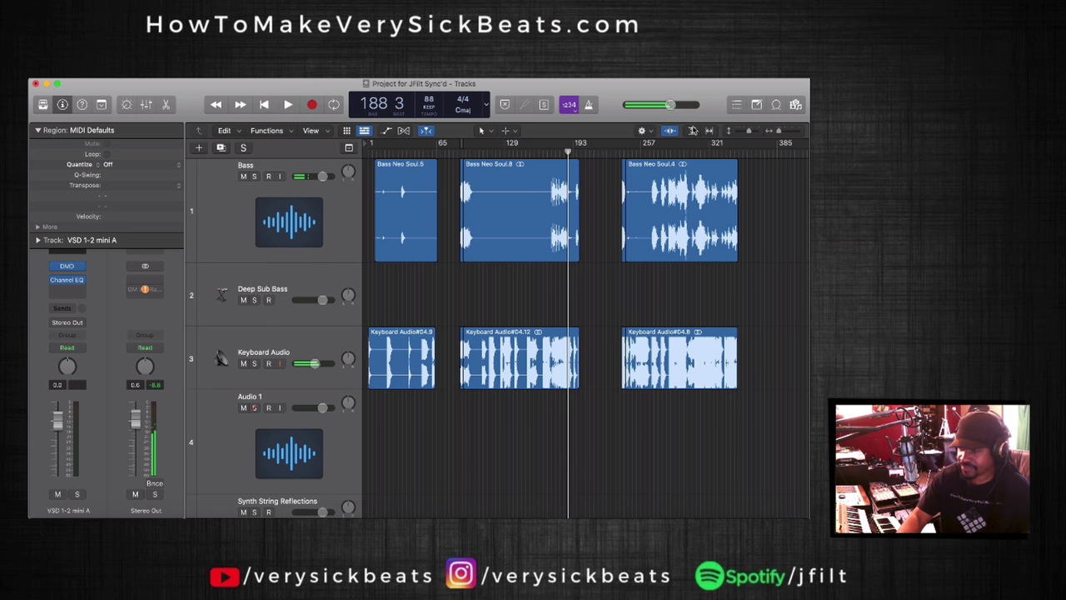
click(677, 153)
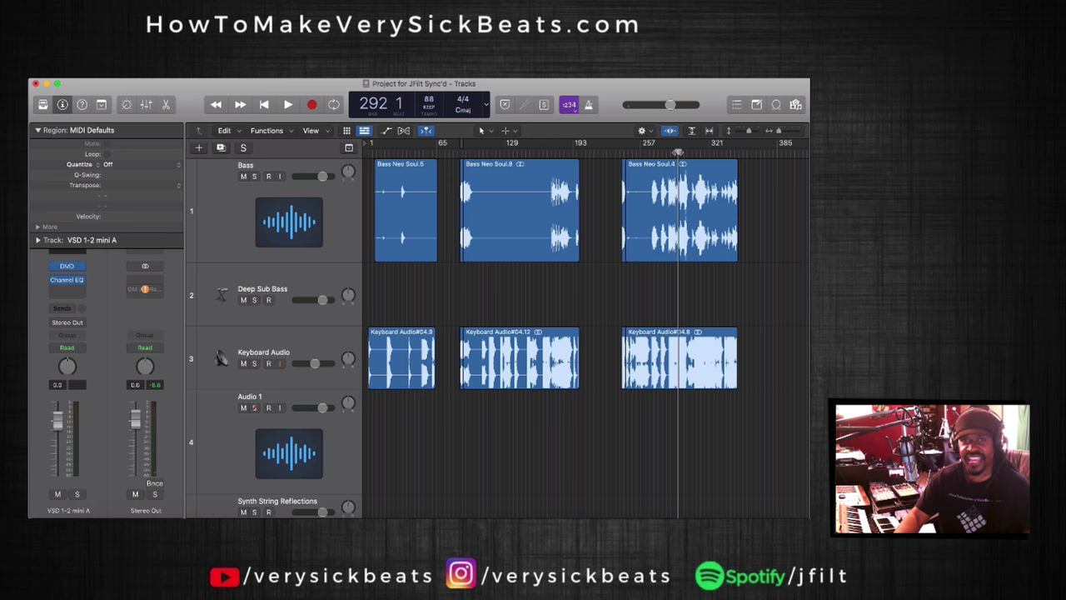
key(space)
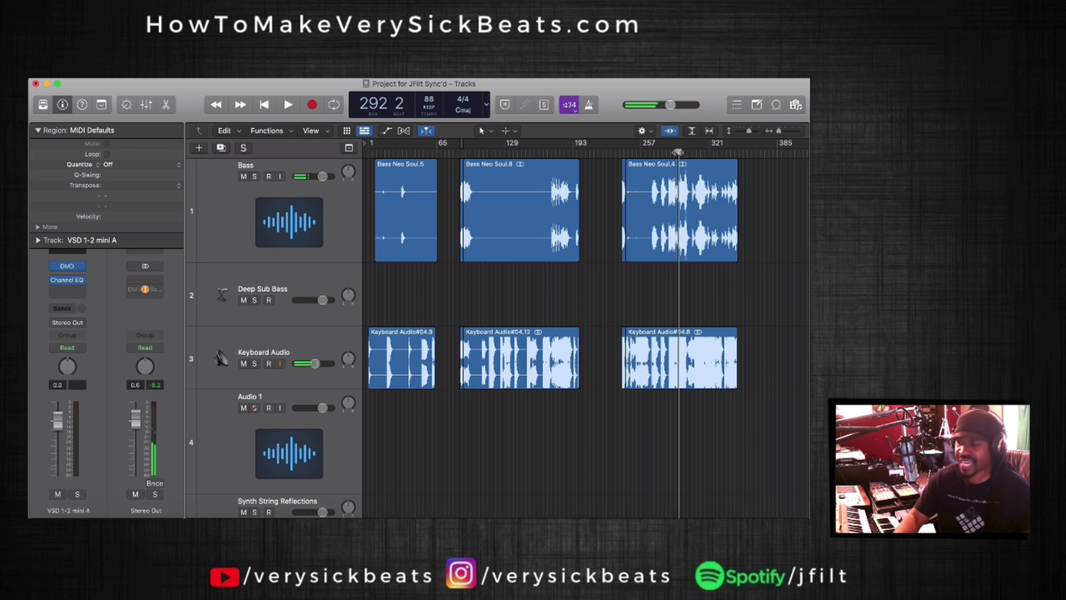
key(space)
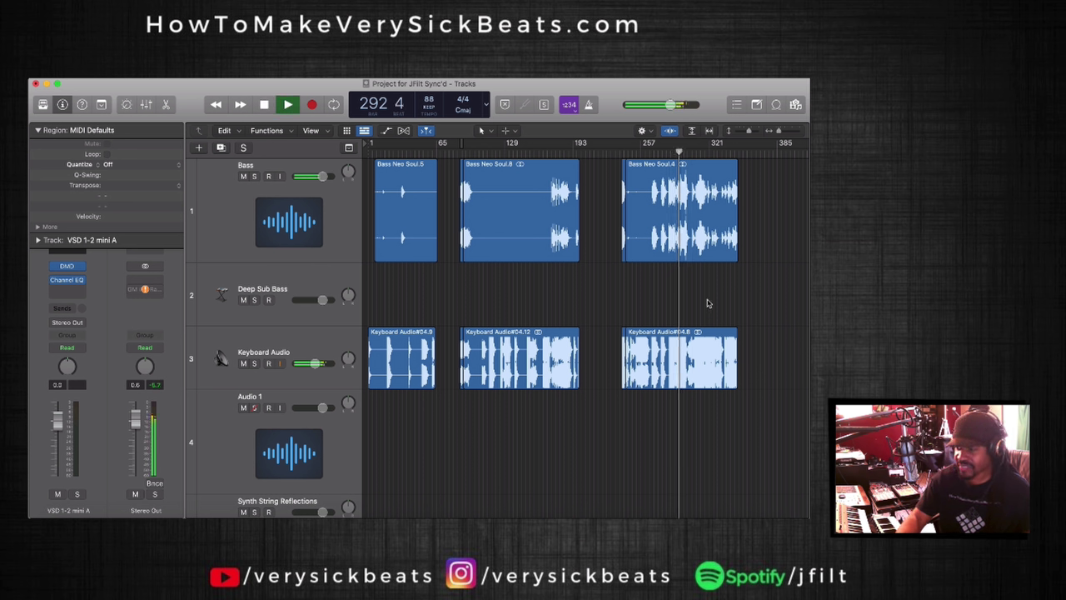
scroll(666, 333, up, 1)
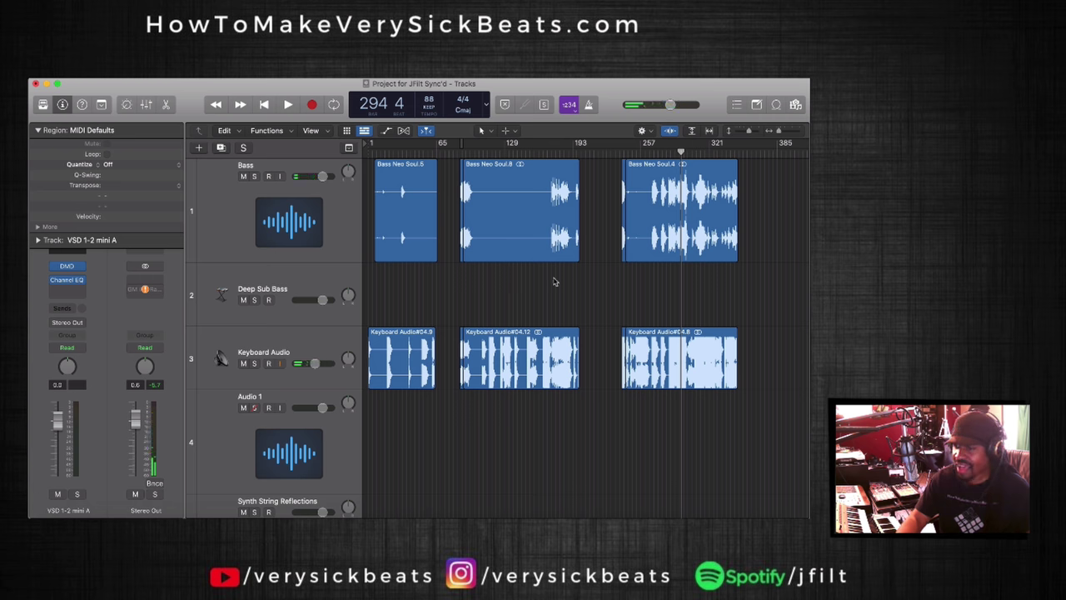
Locate the short bass and keyboard regions near bar 239 and play them back.
key(super+Right)
key(super+Right)
key(super+Right)
key(super+Right)
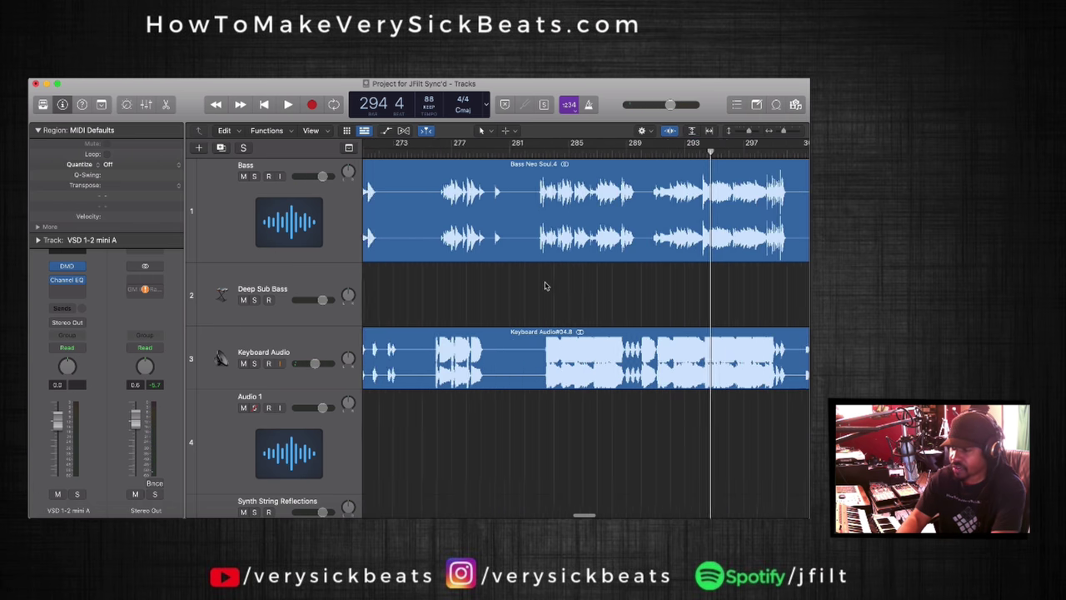
scroll(545, 286, left, 10)
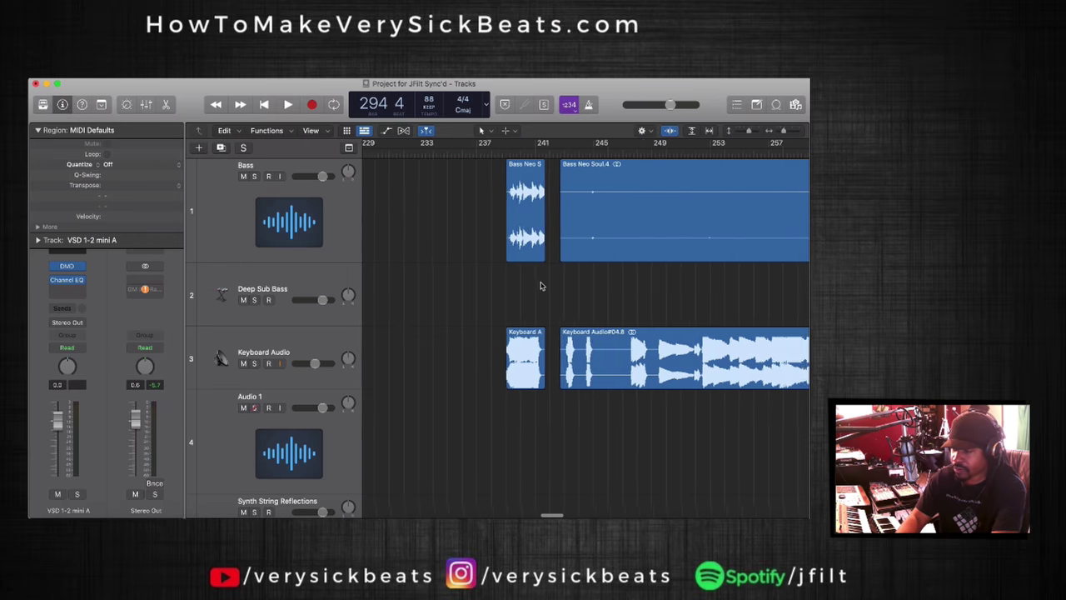
scroll(540, 286, right, 5)
key(super+Left)
key(super+Left)
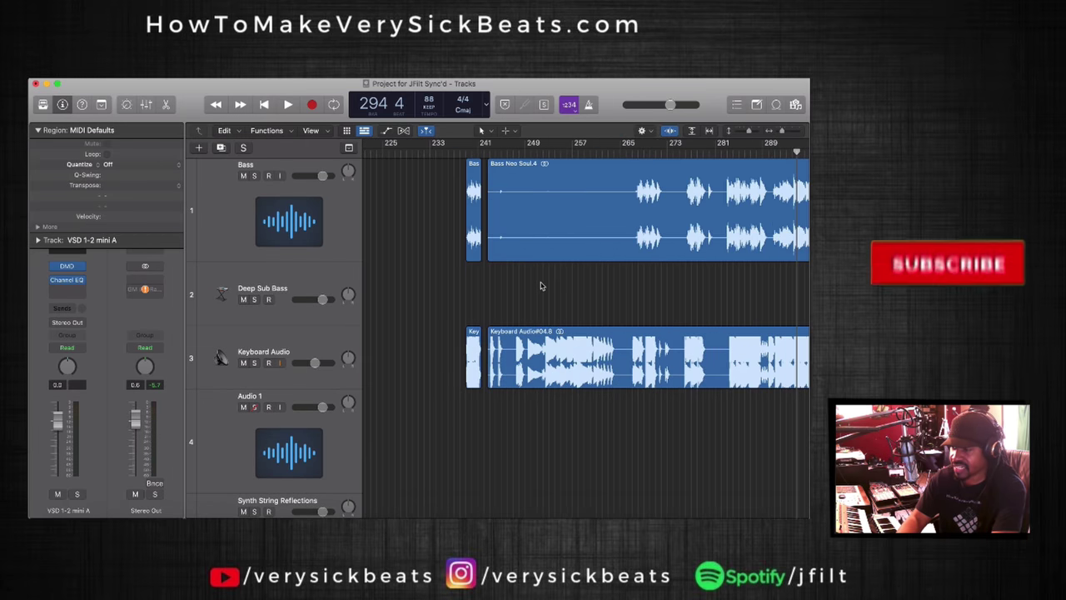
scroll(540, 286, left, 5)
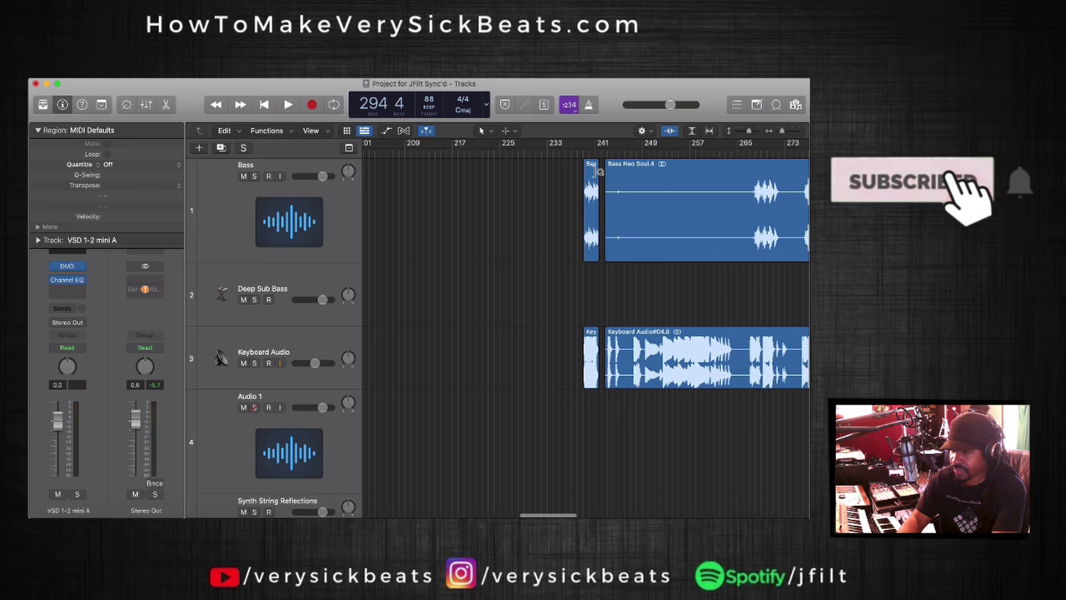
key(shift+space)
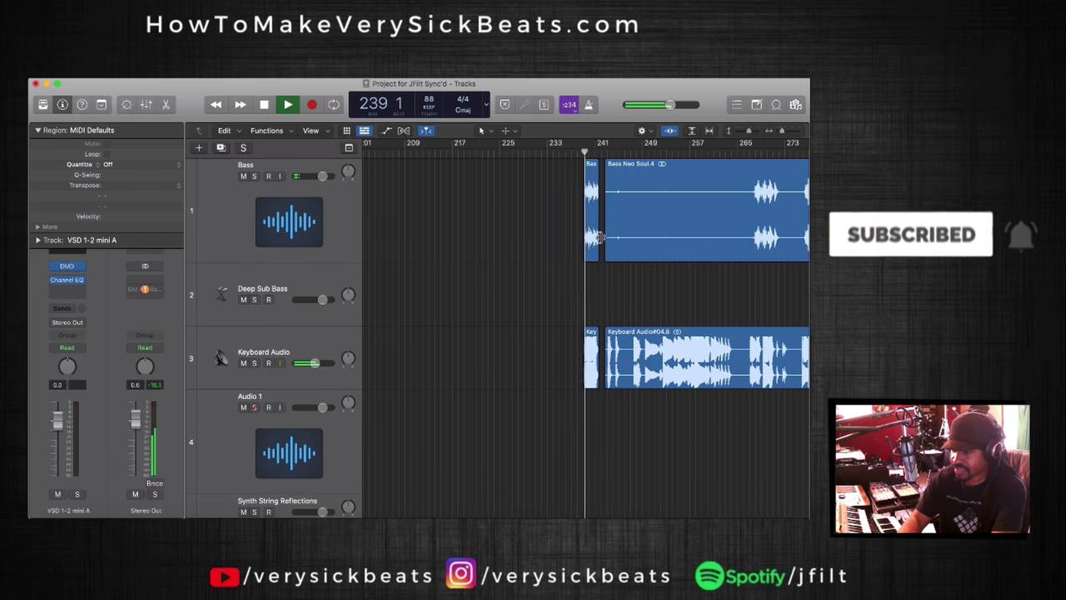
key(space)
Audition the short Bass Neo Soul.7 and Keyboard Audio#04.11 regions around bar 88.
scroll(545, 166, left, 10)
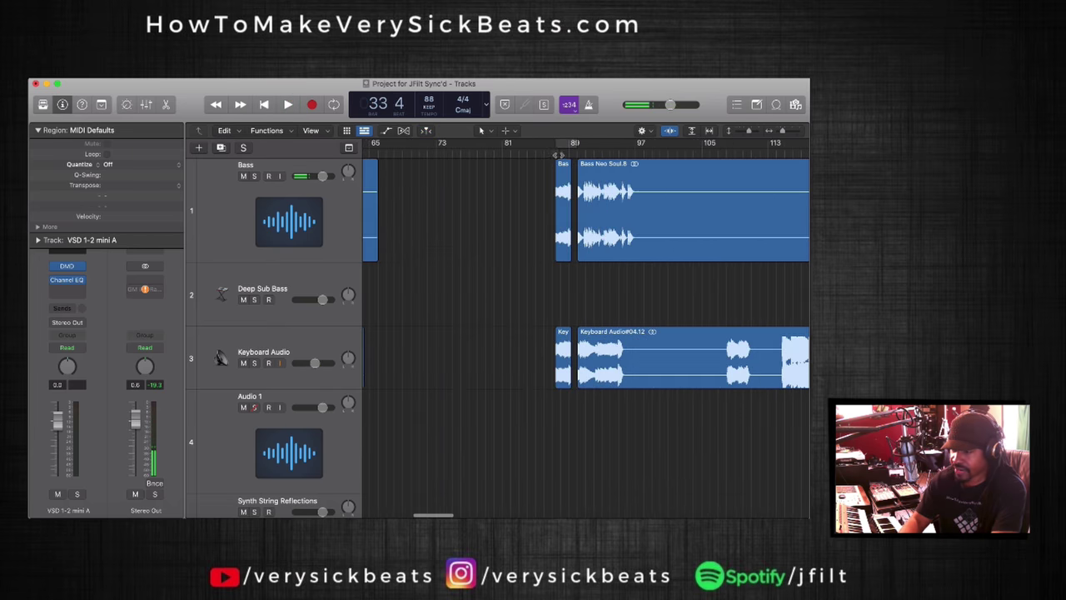
click(559, 154)
key(space)
scroll(571, 193, up, 5)
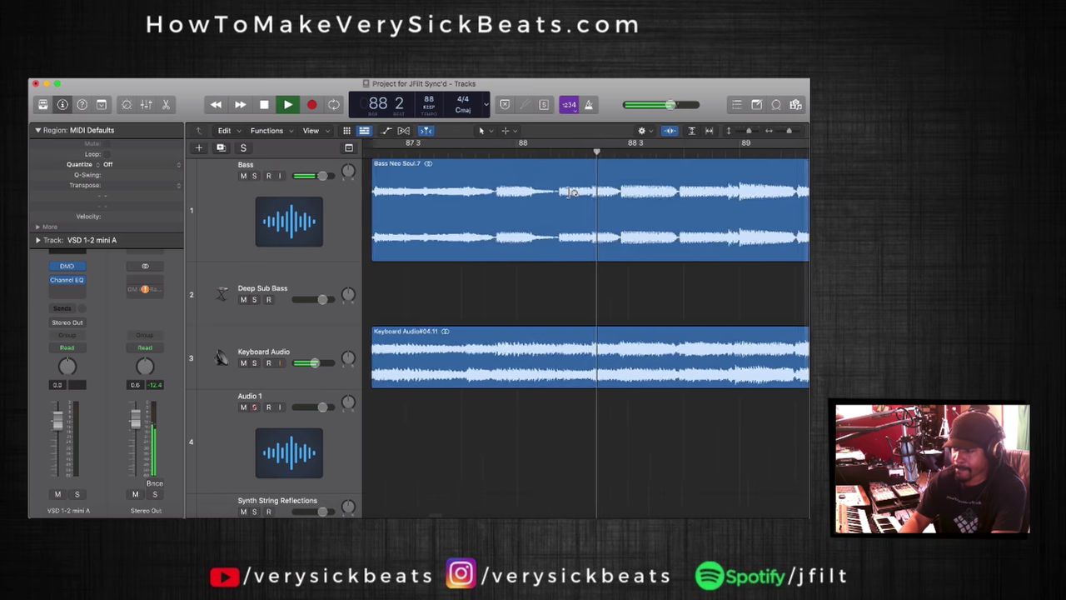
scroll(571, 193, down, 5)
key(space)
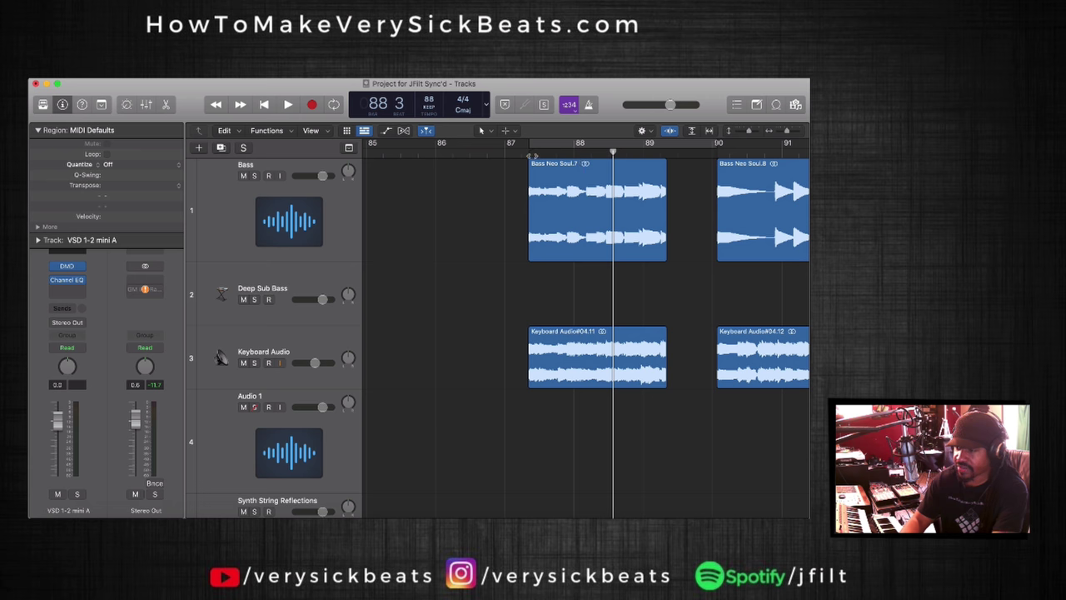
key(space)
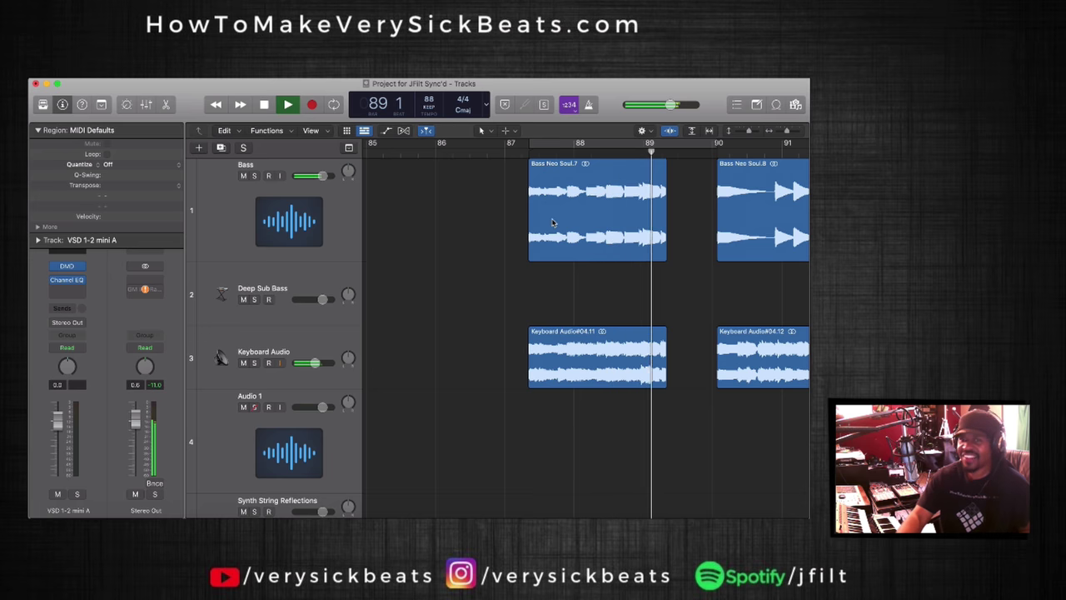
key(space)
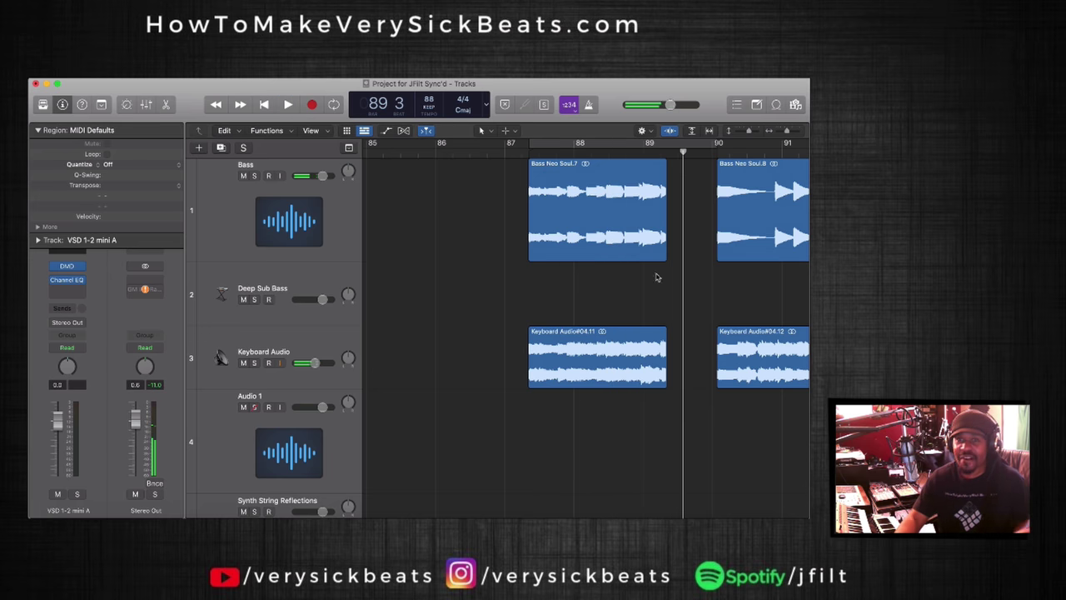
Select the short bass region near bar 88 and the matching keyboard region one after the other.
key(super+Left)
key(super+Left)
key(super+Left)
key(super+Left)
key(super+Left)
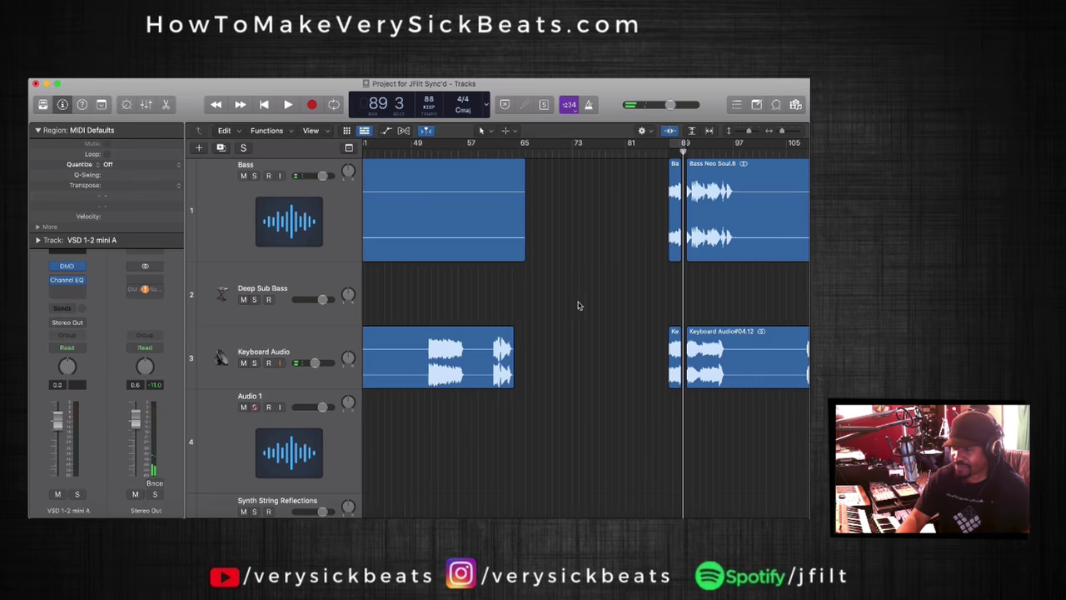
key(super+Right)
click(670, 204)
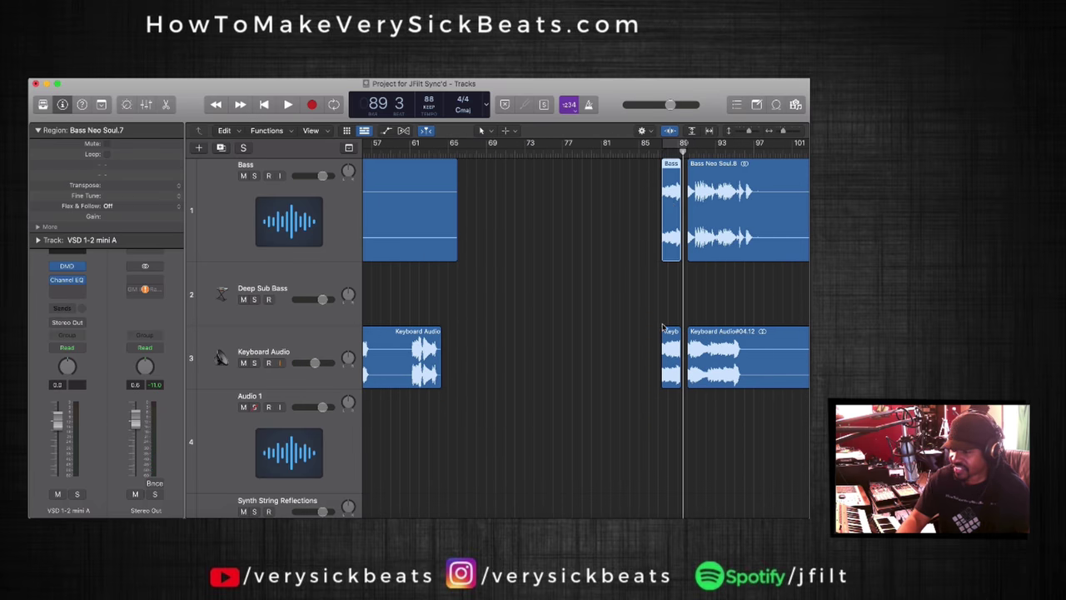
click(664, 340)
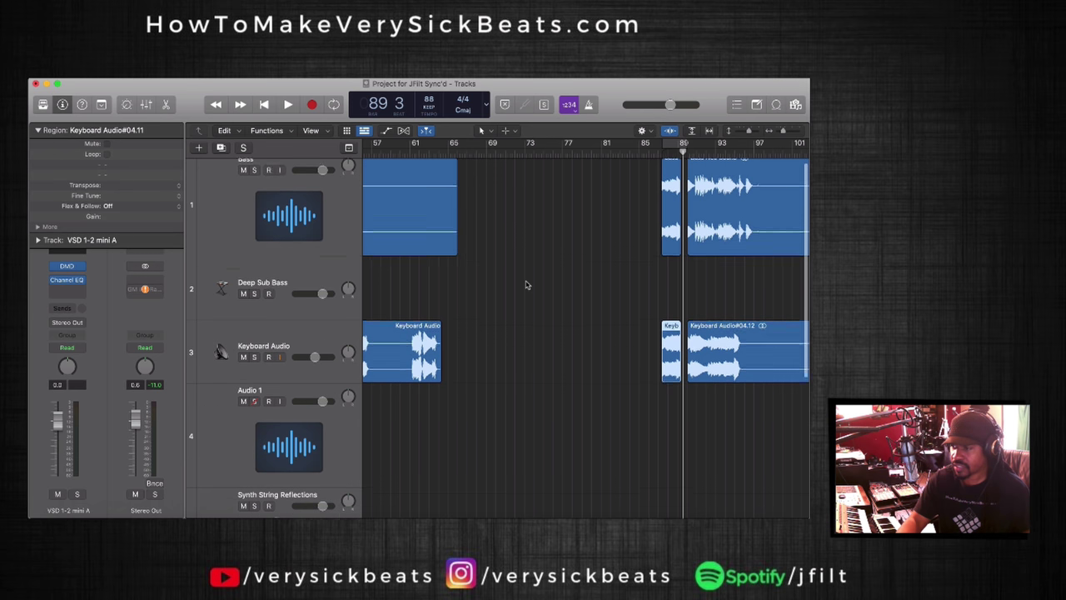
Select the short Bass Neo Soul.7 and Keyboard Audio#04.11 regions together.
scroll(526, 285, down, 2)
key(super+Left)
key(super+Left)
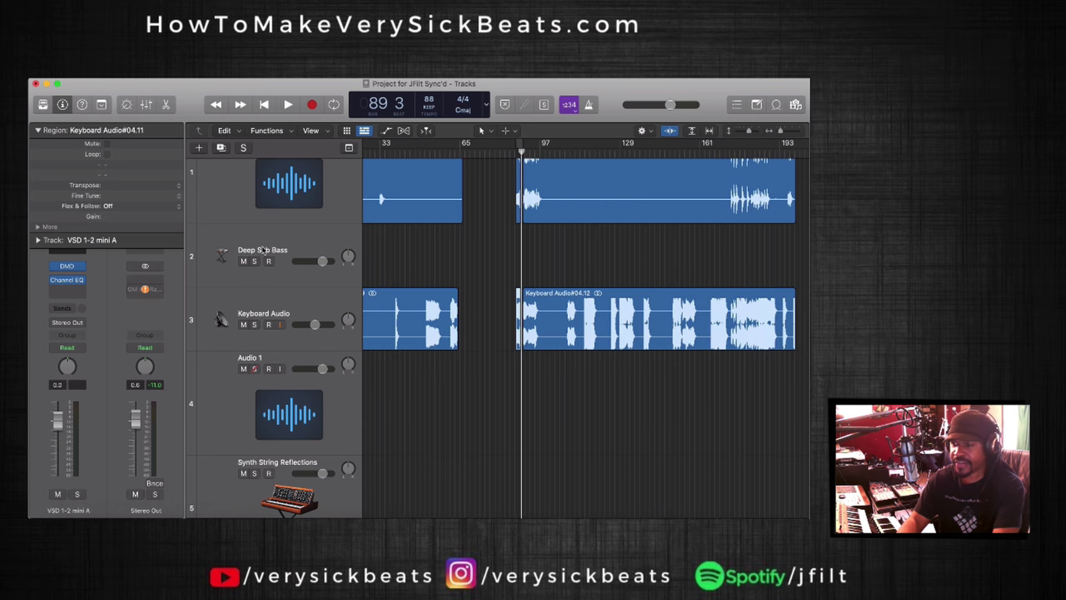
scroll(470, 239, down, 2)
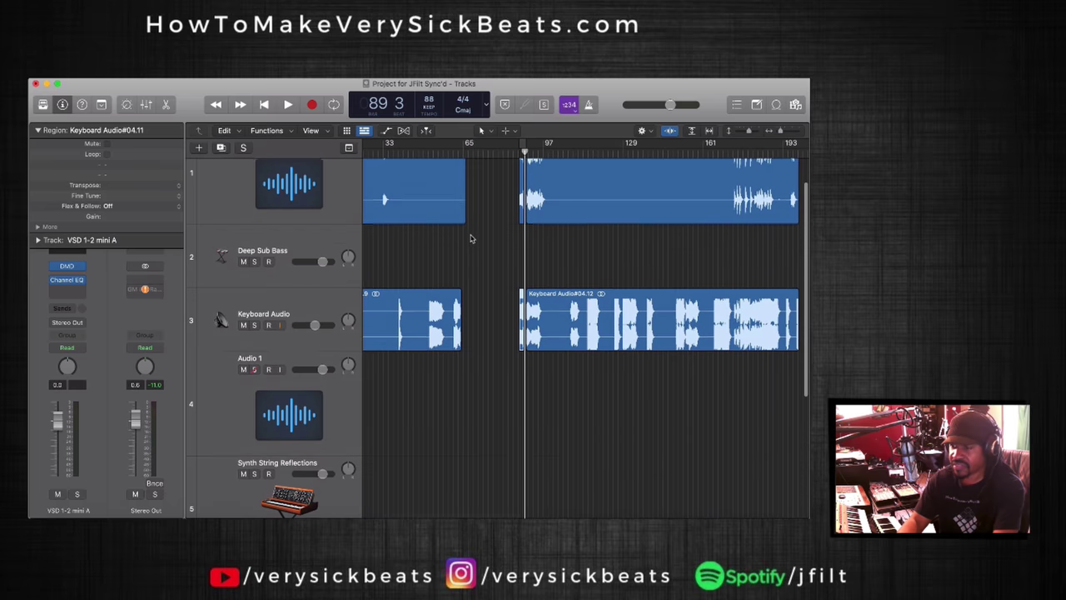
scroll(470, 239, down, 1)
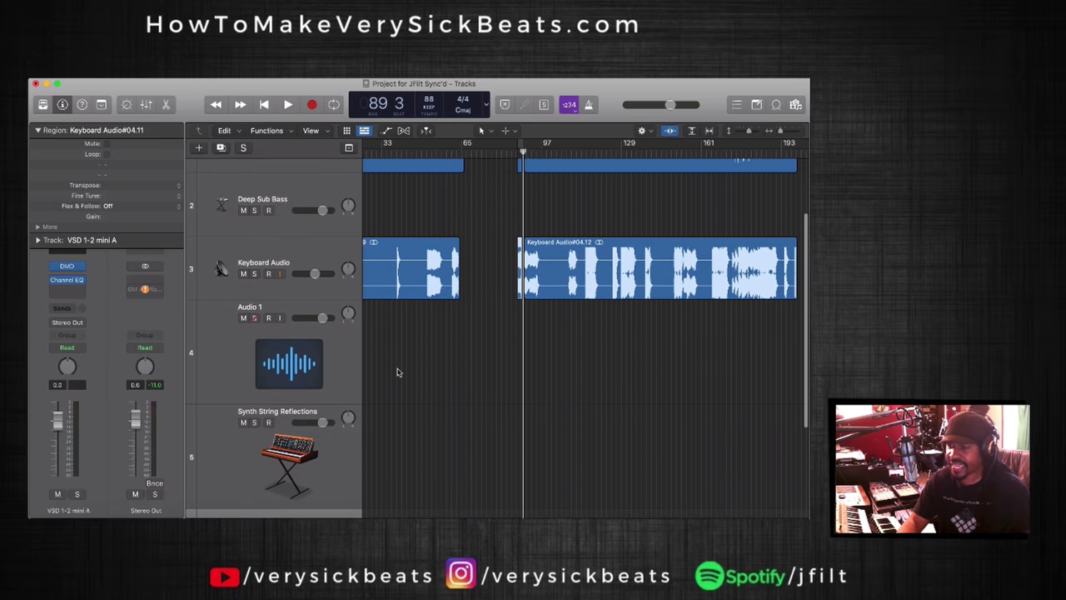
scroll(526, 240, up, 4)
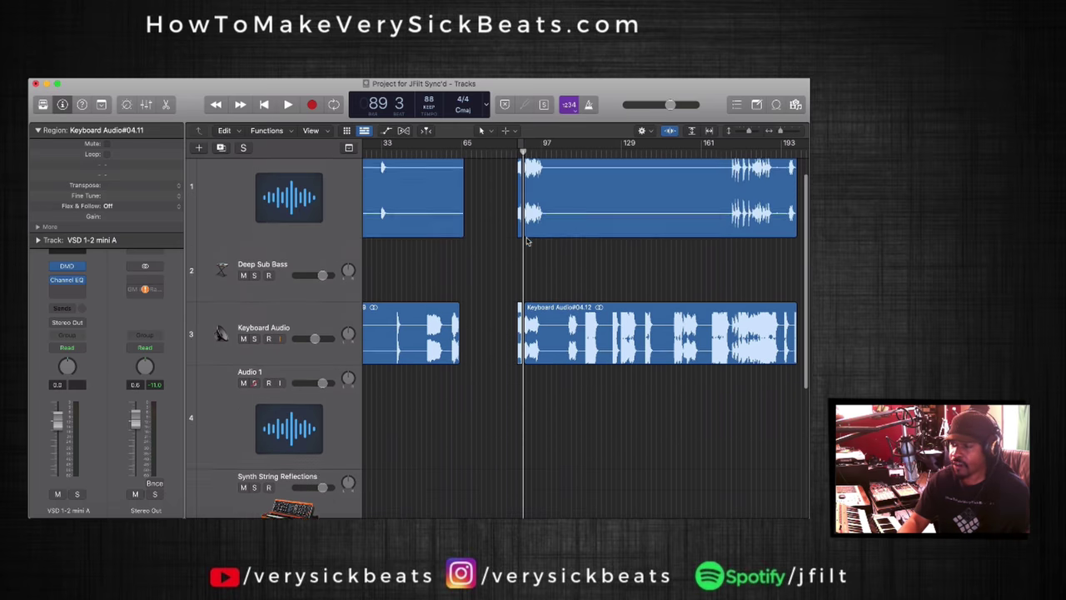
click(520, 197)
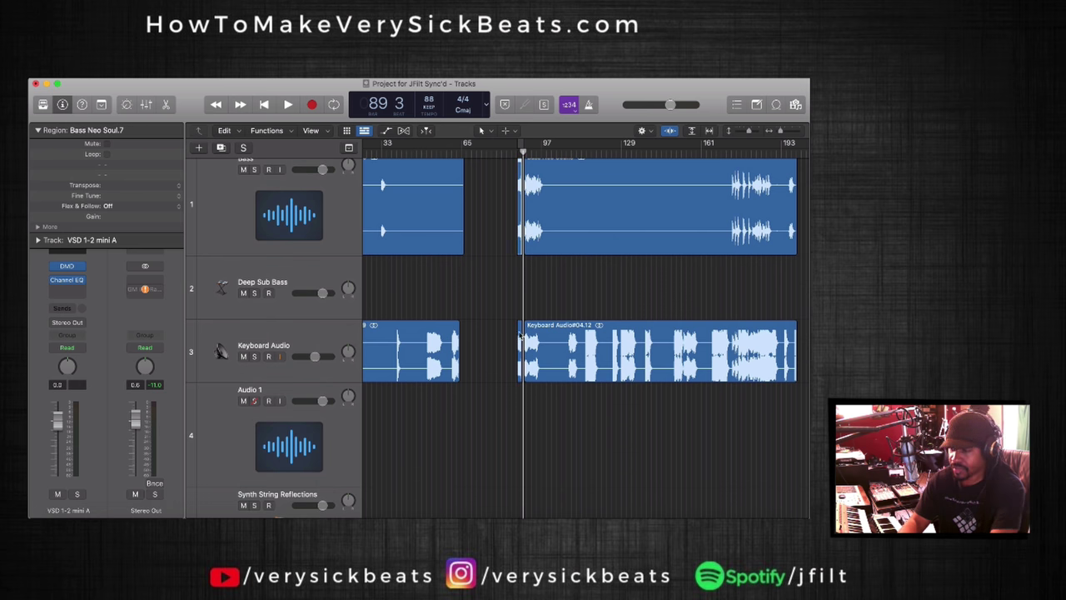
scroll(520, 334, up, 5)
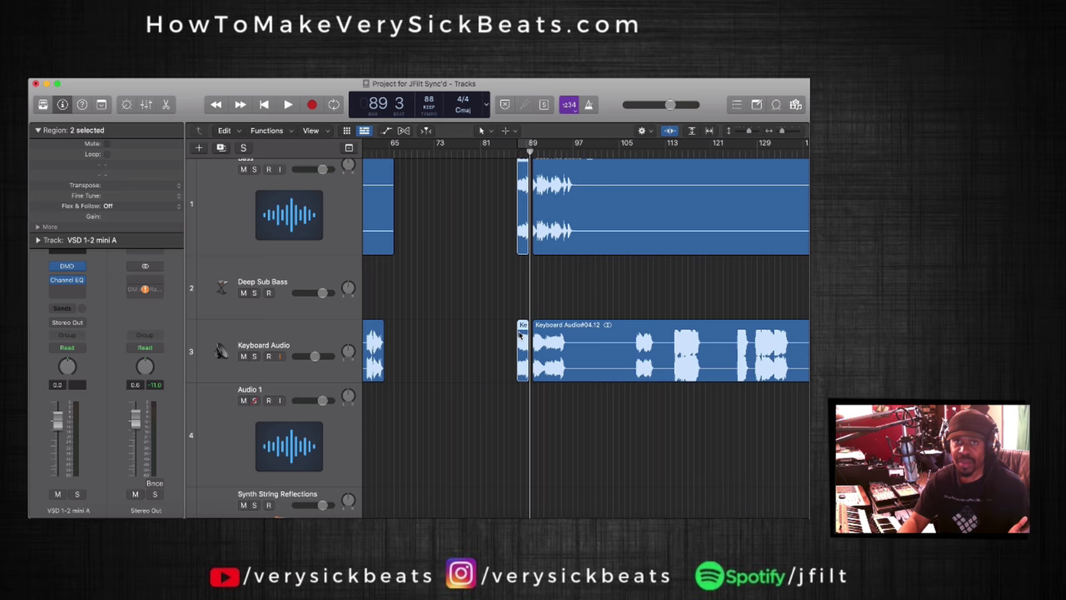
Create a new Quick Sampler (Optimized) track below the existing tracks from the JH keys bass sample audio file.
scroll(520, 333, down, 2)
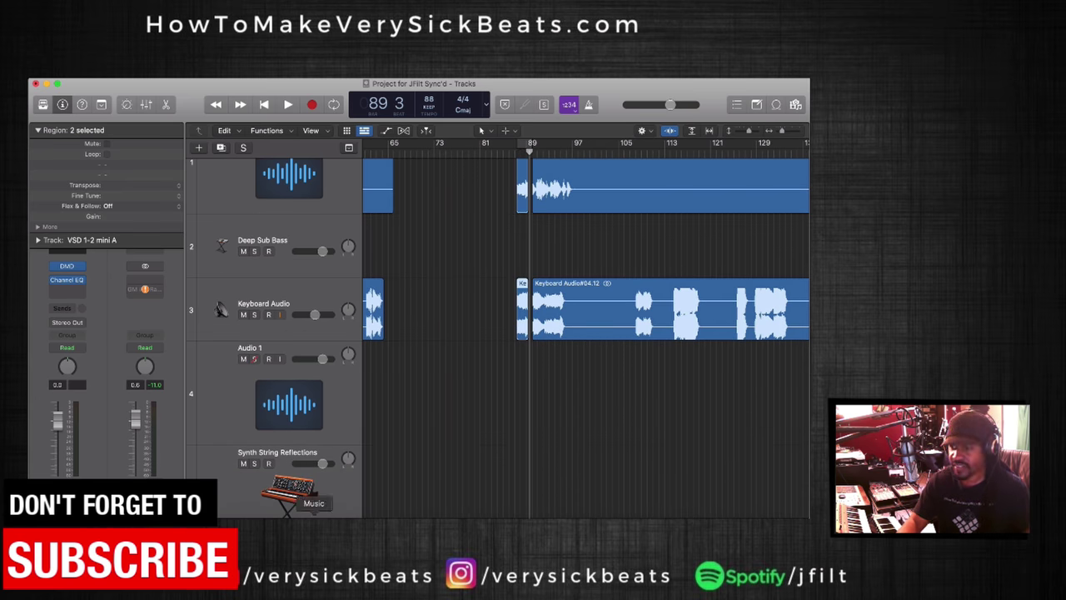
drag(314, 506, 300, 451)
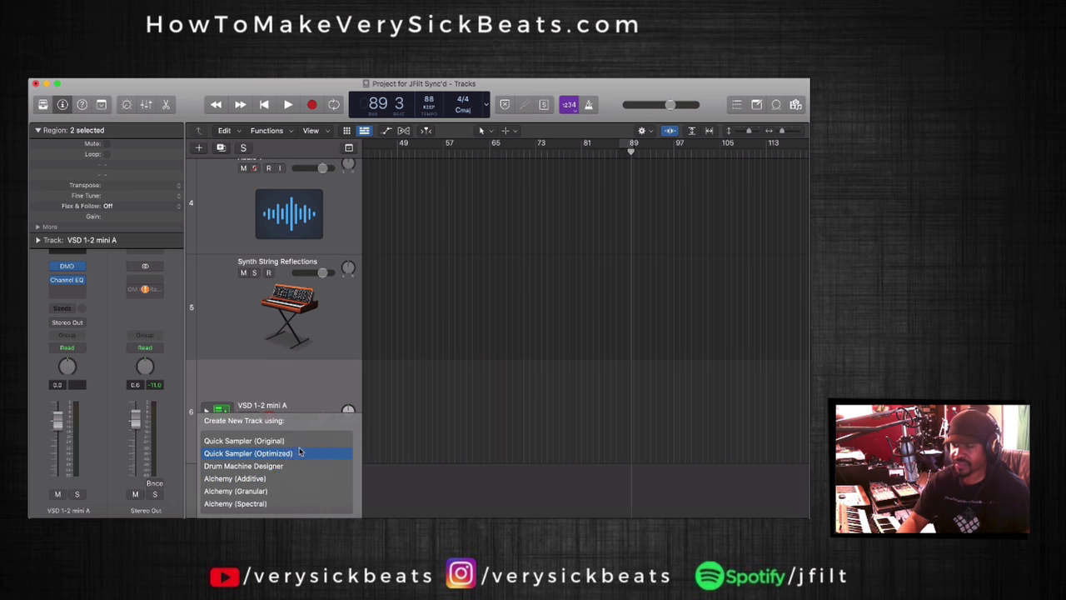
click(335, 451)
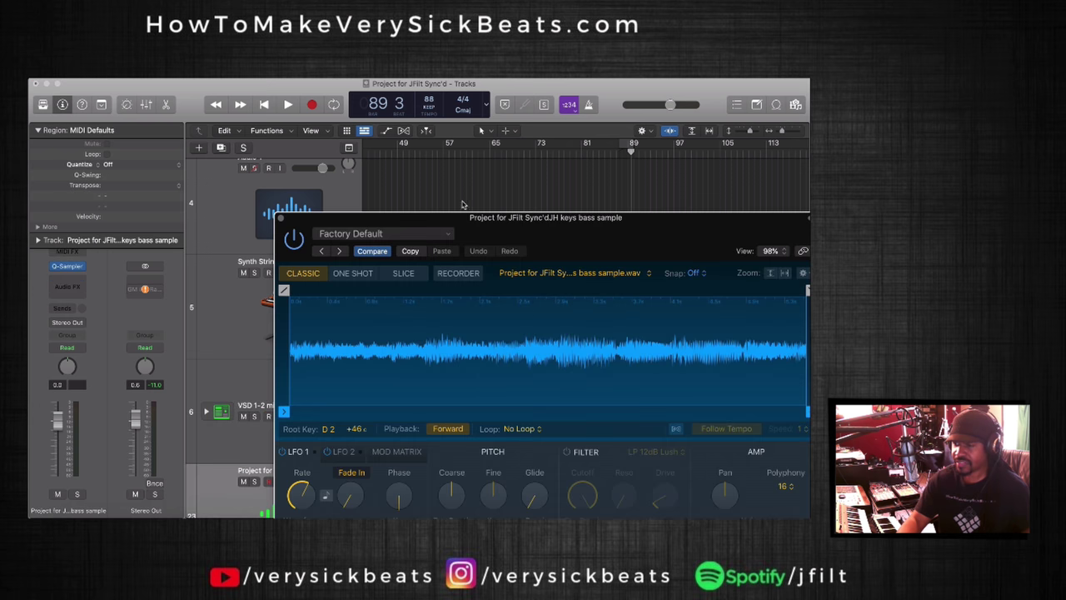
Move the Quick Sampler window fully into view and set its polyphony to Mono.
drag(464, 219, 370, 93)
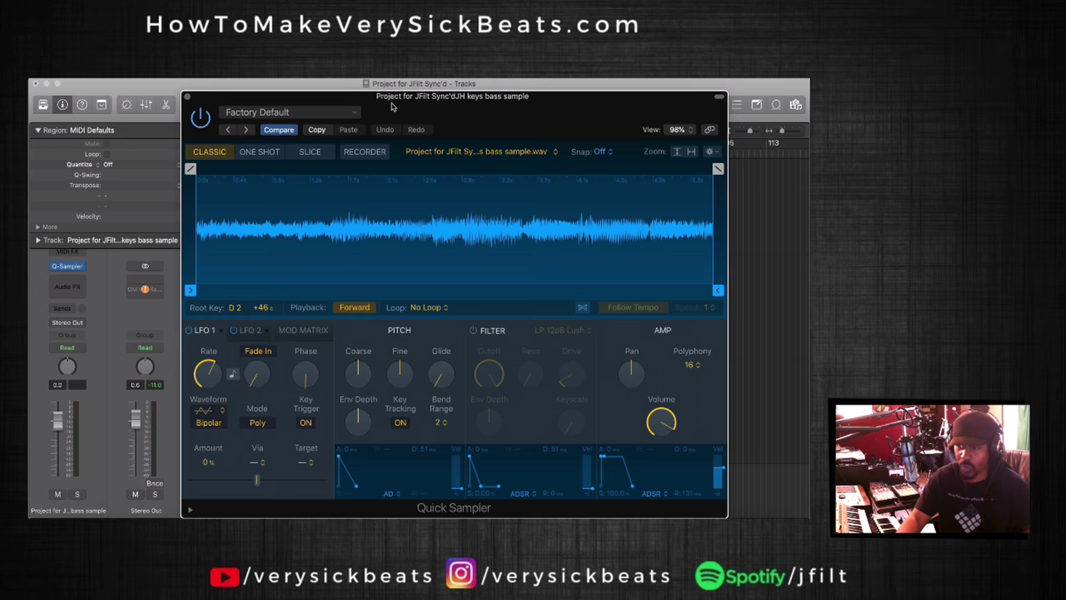
drag(430, 101, 444, 96)
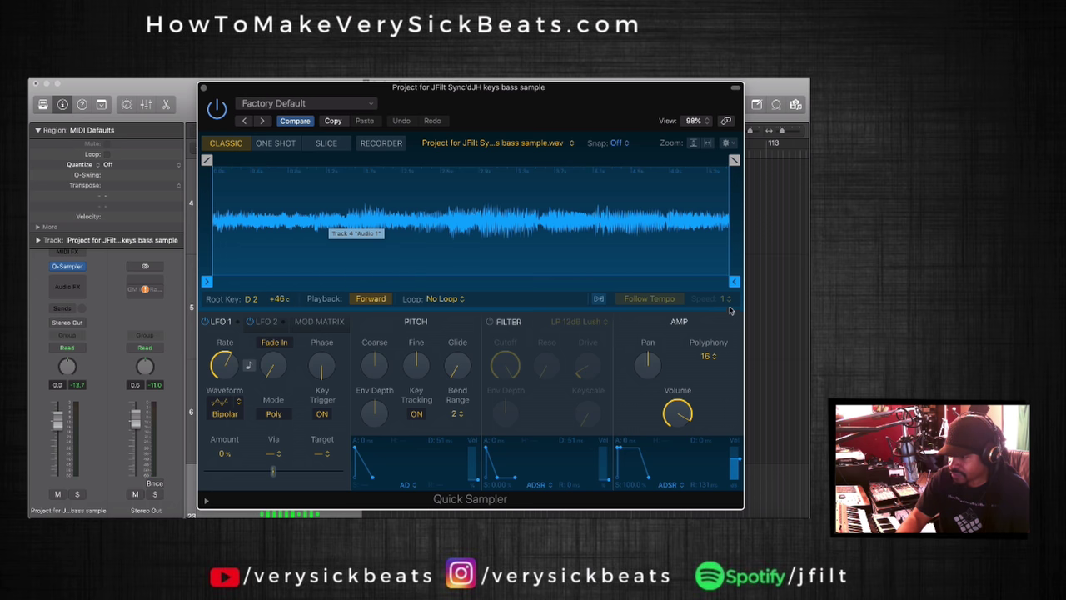
click(709, 356)
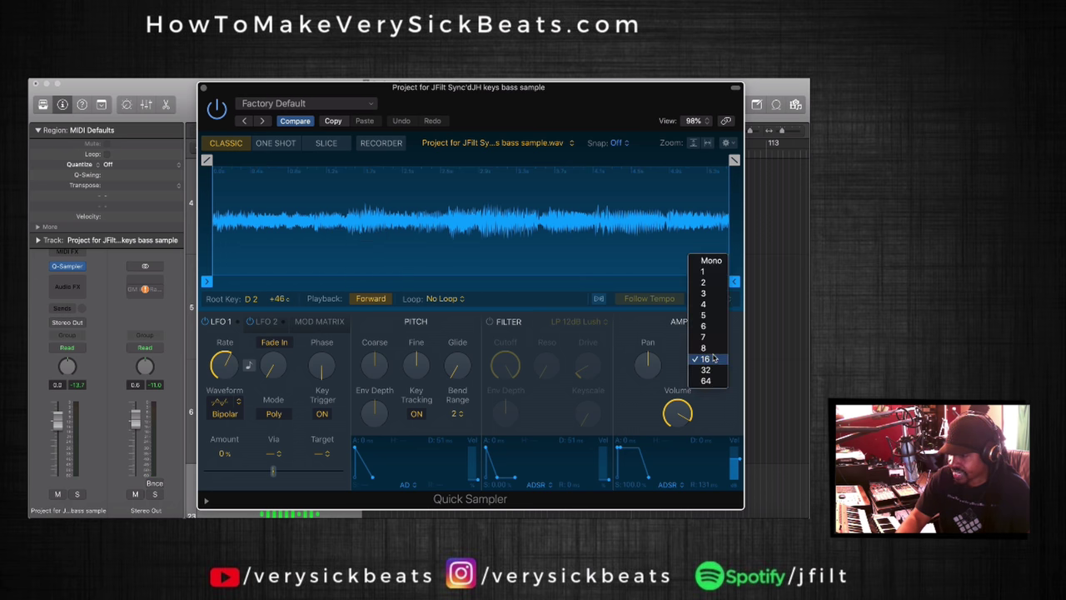
click(716, 261)
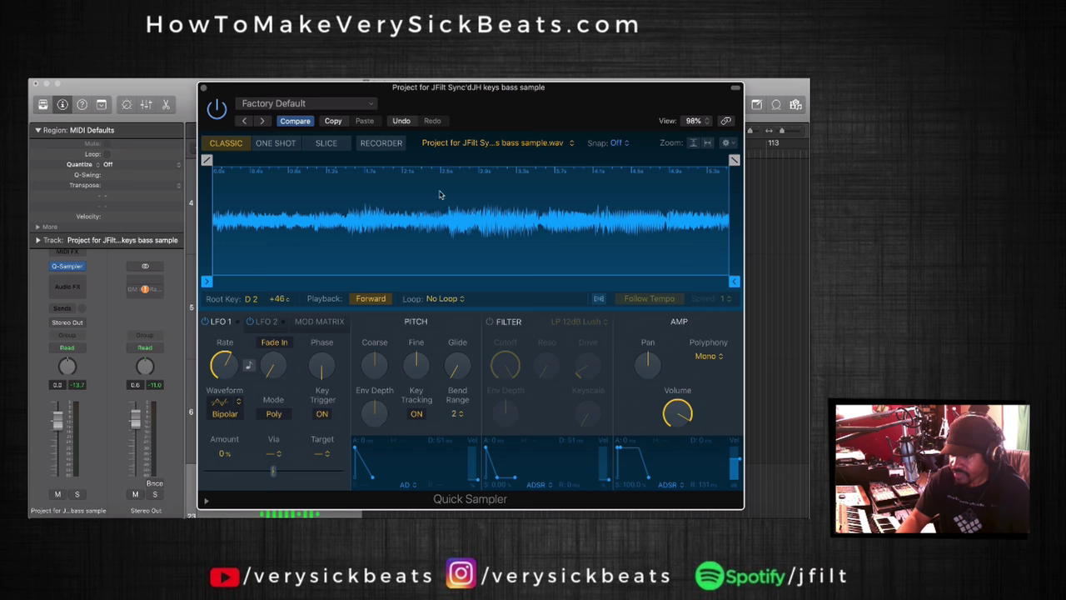
Switch Quick Sampler to Slice mode and lower the transient sensitivity to about 45.
click(281, 143)
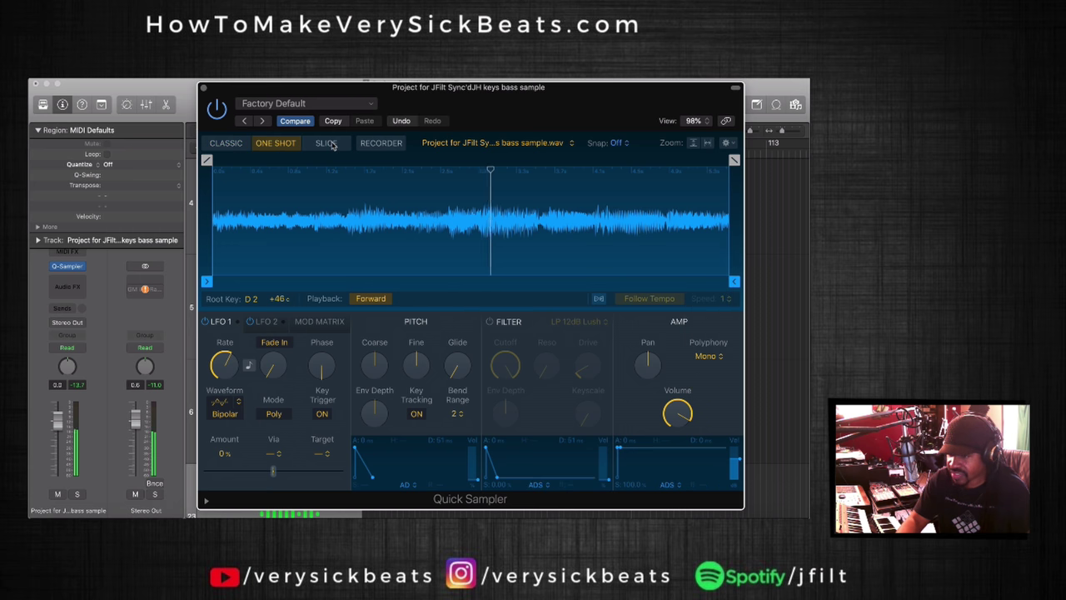
click(328, 143)
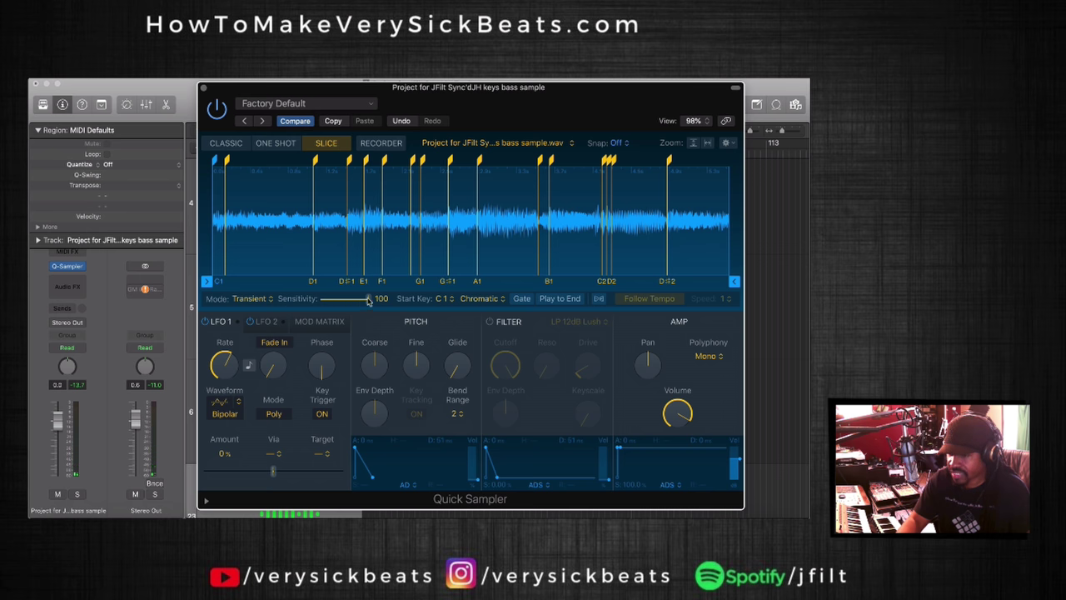
drag(369, 300, 342, 301)
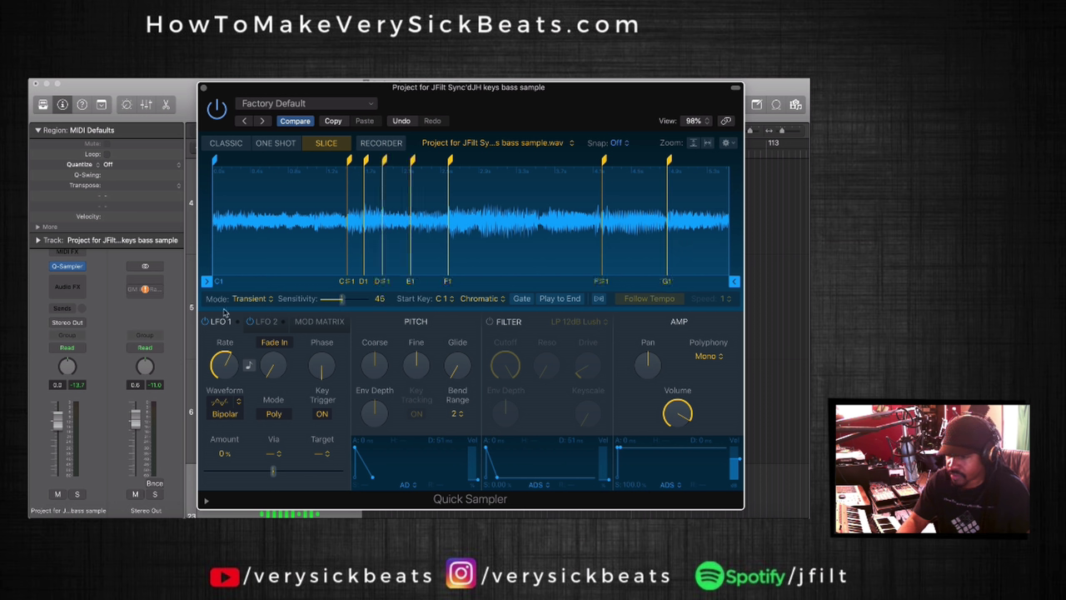
Set the slicing mode to Manual and add the first slice marker at about 1.5 s in the waveform.
click(270, 301)
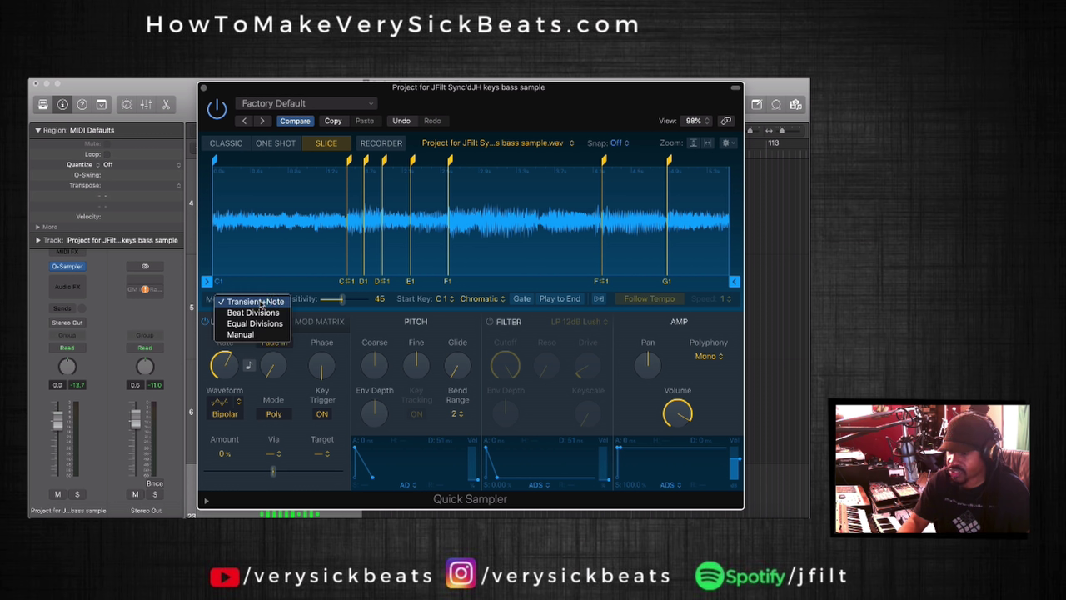
click(253, 334)
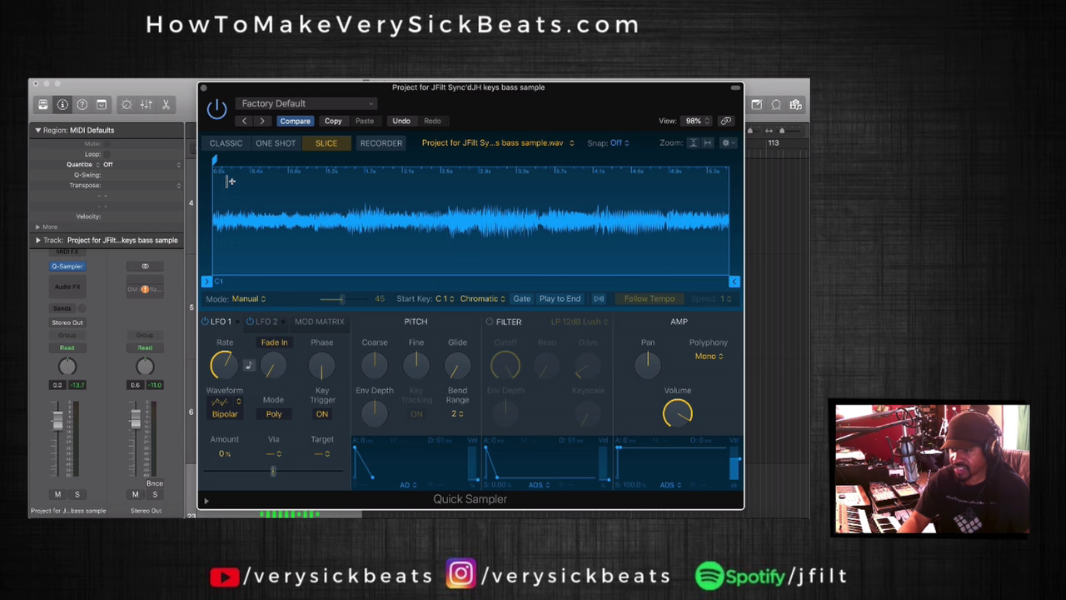
click(282, 172)
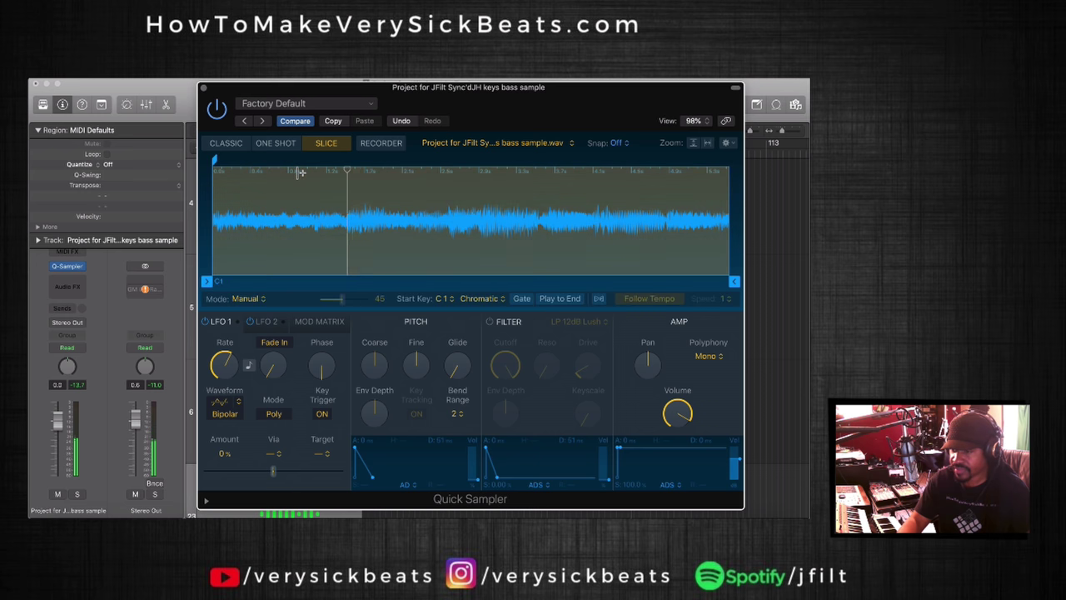
click(347, 172)
click(345, 172)
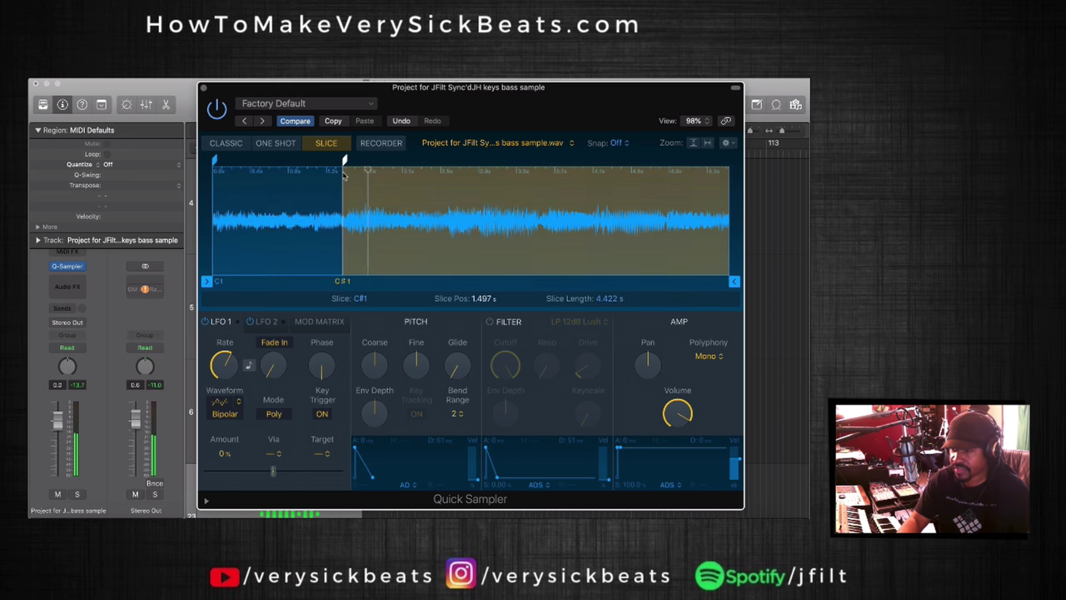
Add slice markers at about 2.2, 3.0, 3.7, 4.4 and 5.2 s, then shift the F1 marker to 4.475 s.
click(409, 174)
click(409, 174)
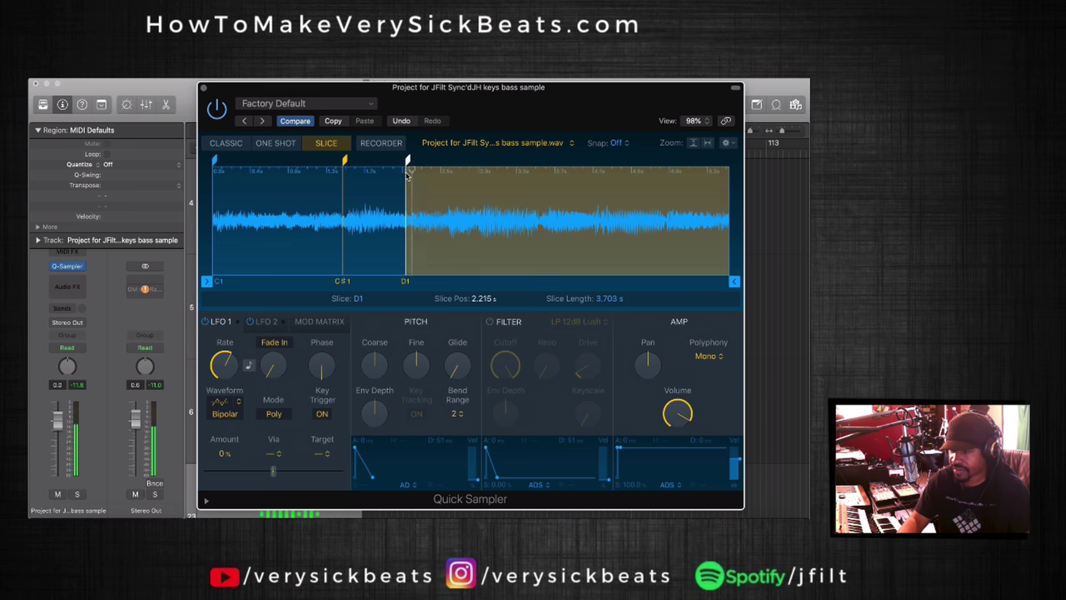
click(478, 172)
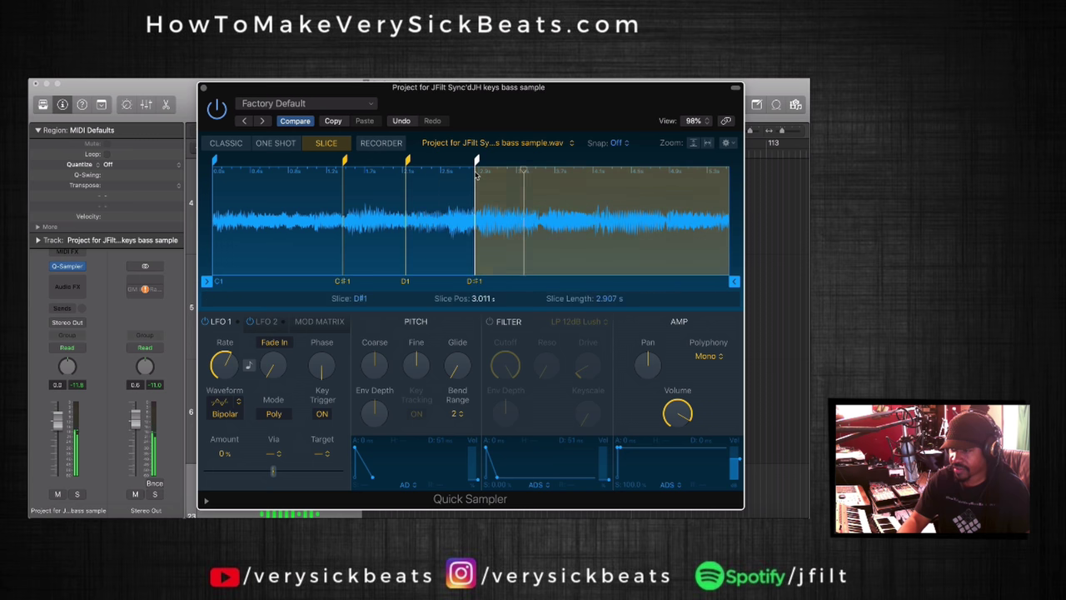
click(541, 172)
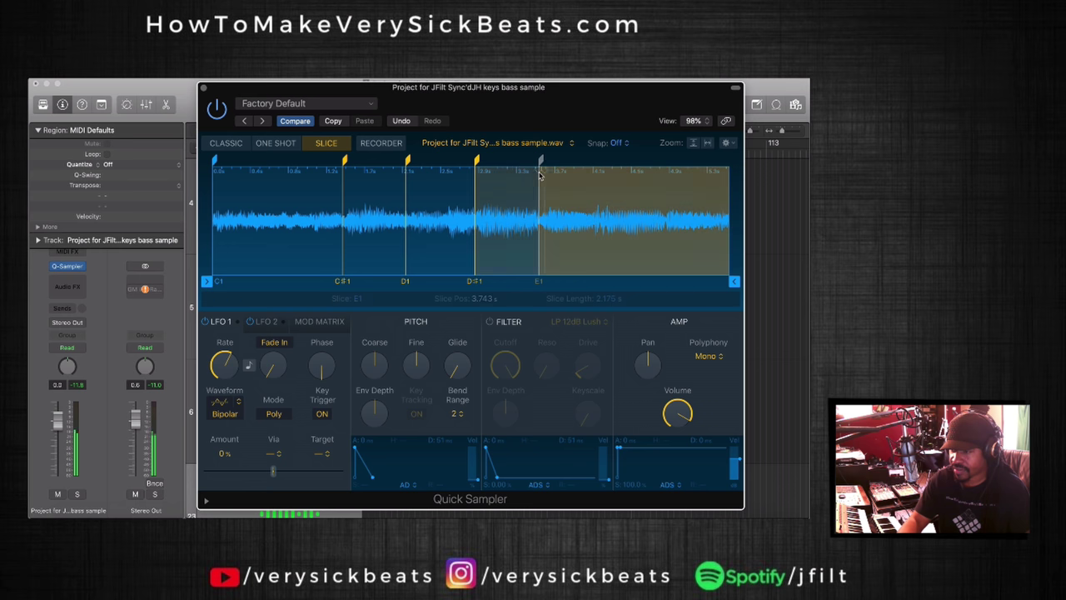
click(601, 171)
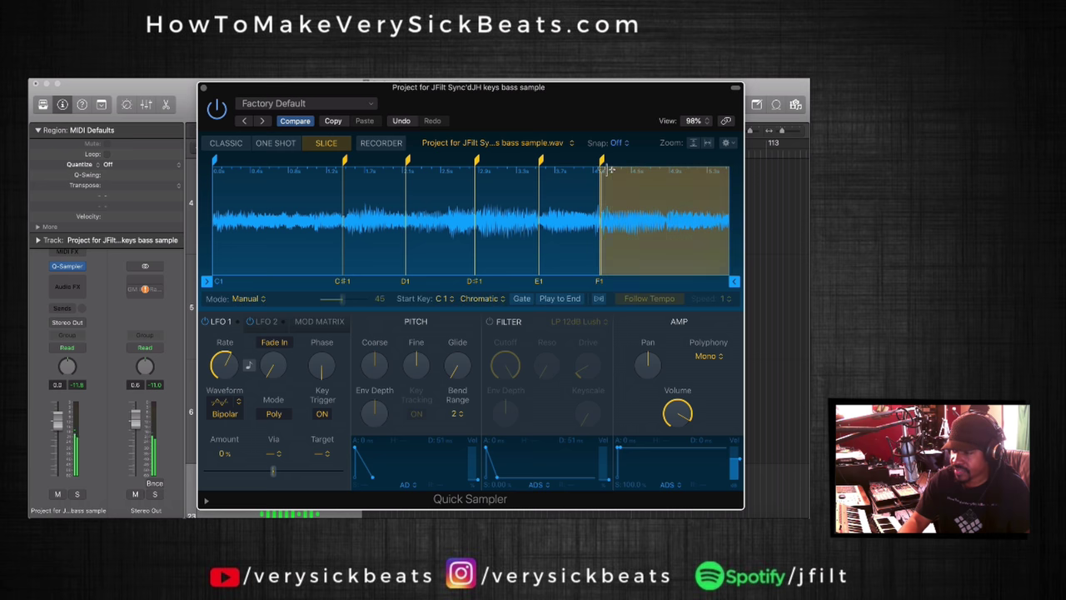
click(666, 183)
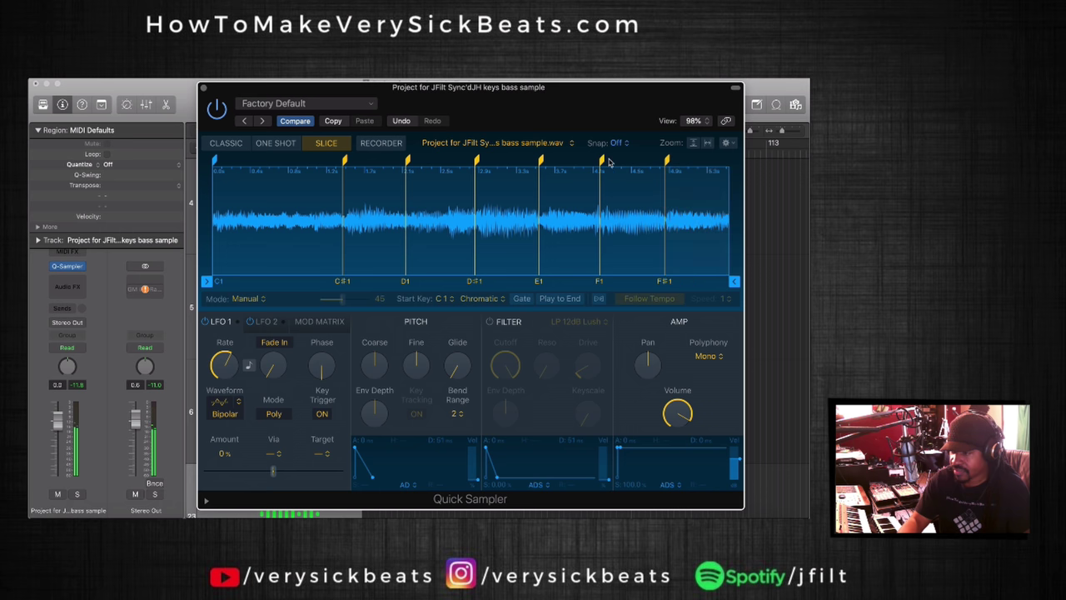
drag(602, 160, 605, 159)
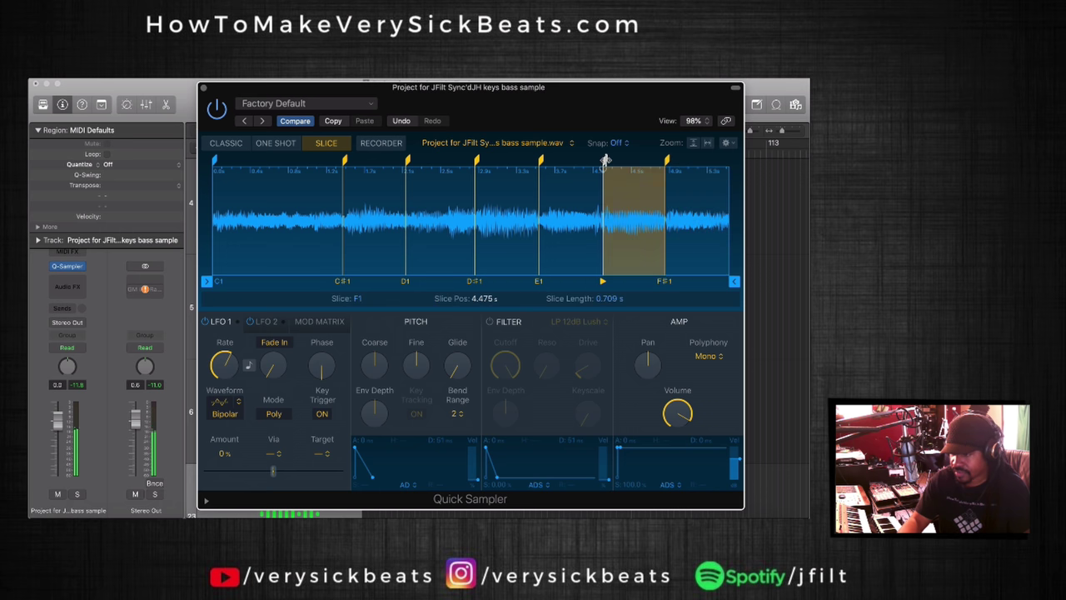
scroll(627, 195, up, 2)
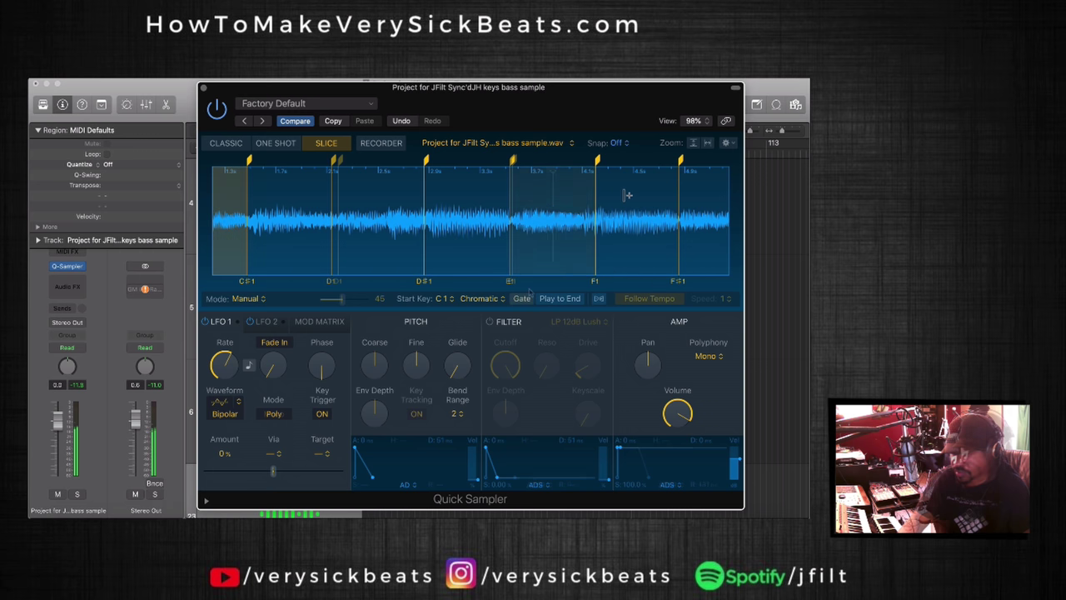
Turn on Gate for the slices and lower the sampler's coarse pitch.
click(521, 298)
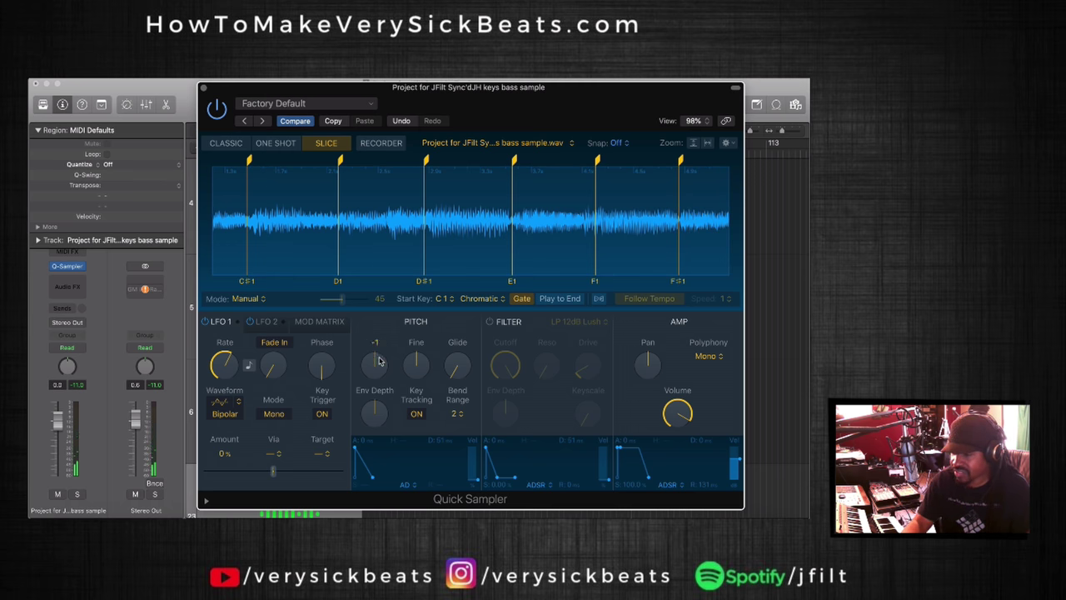
drag(380, 360, 373, 373)
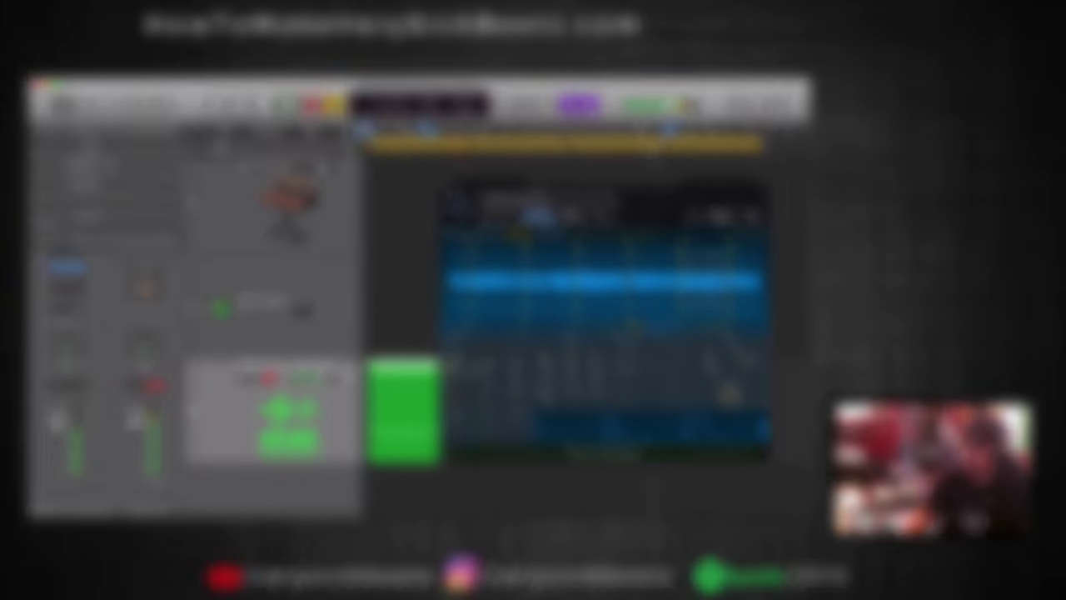
Close the Quick Sampler window and record a four-bar drum part on the VSD 1-2 mini A track.
drag(451, 190, 217, 150)
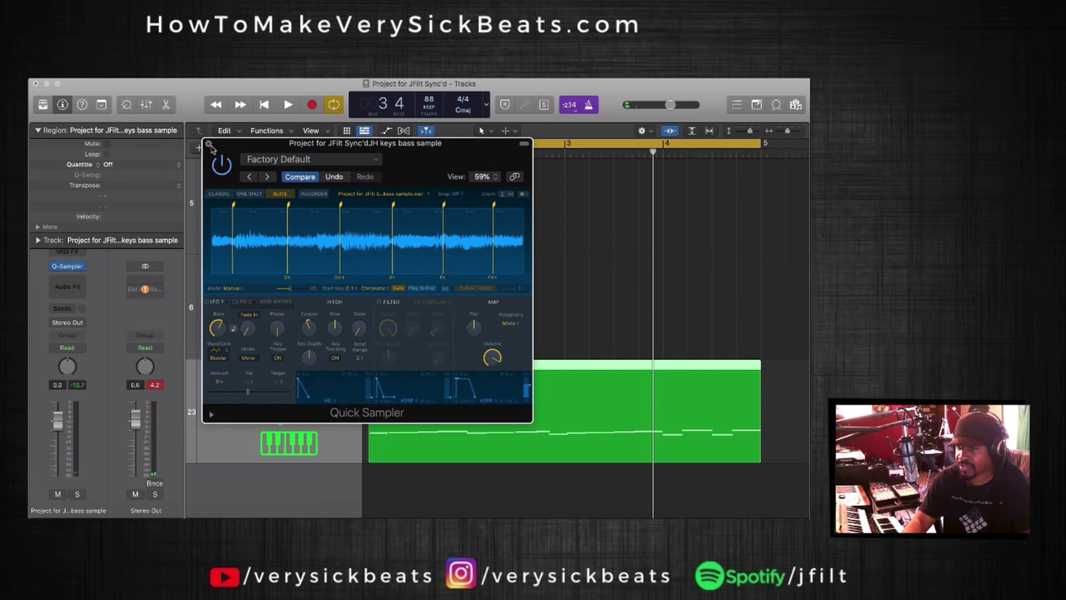
click(209, 145)
click(292, 270)
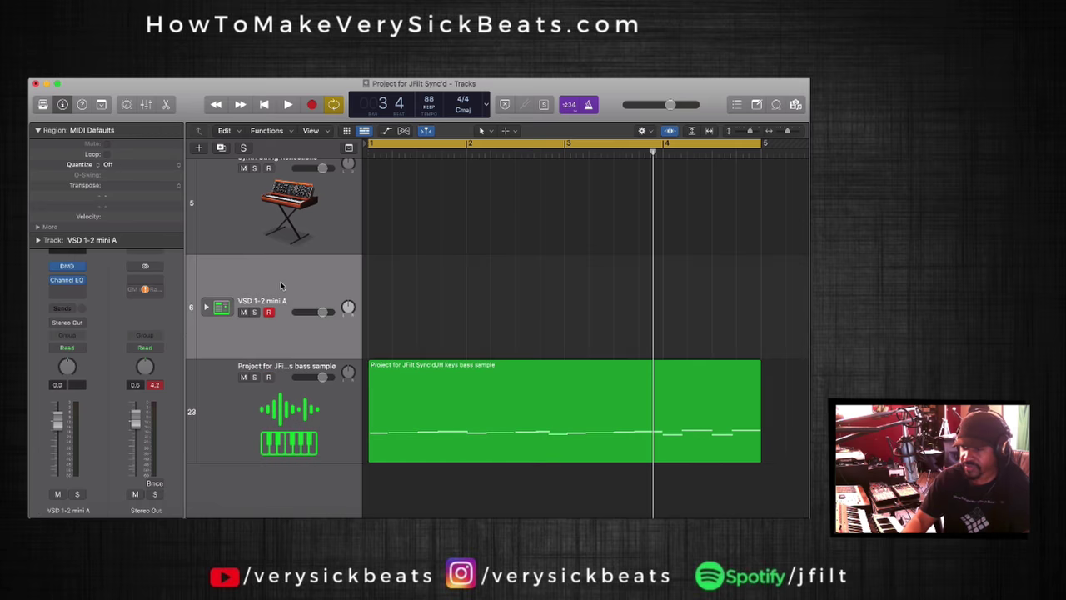
key(r)
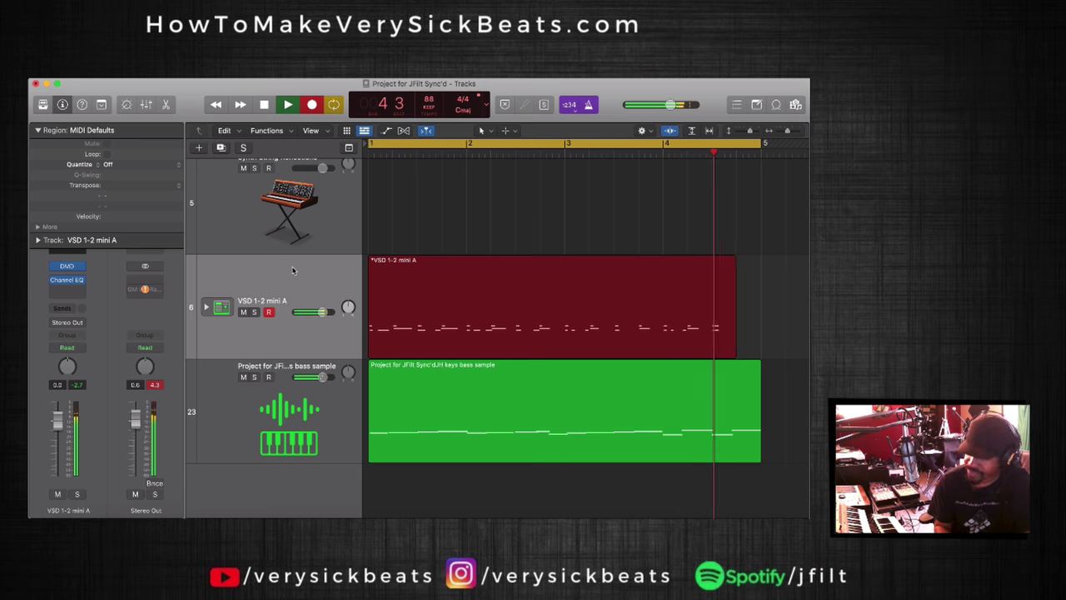
click(263, 104)
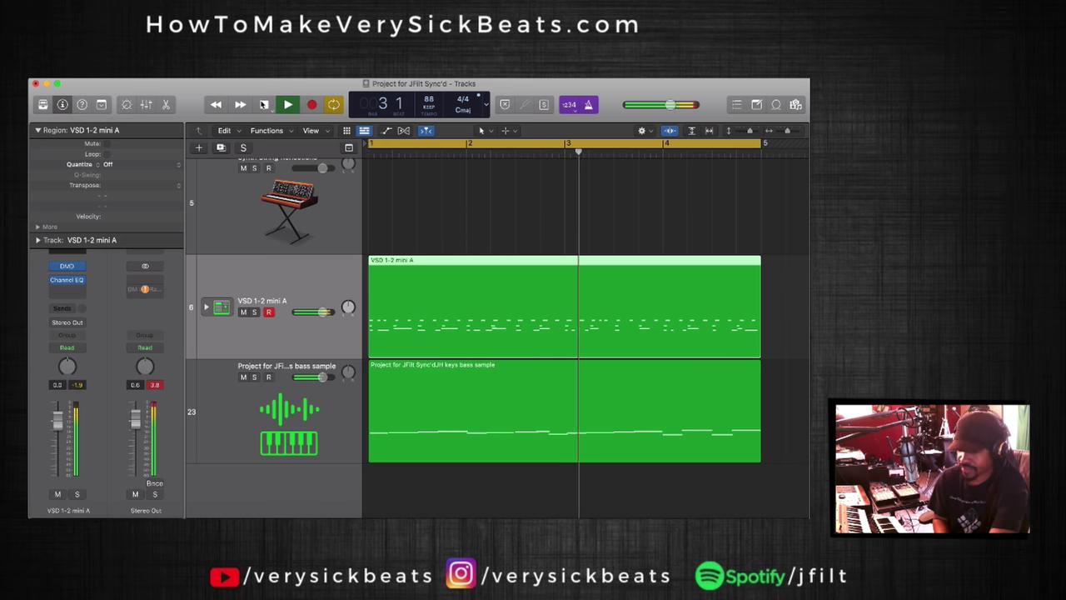
key(r)
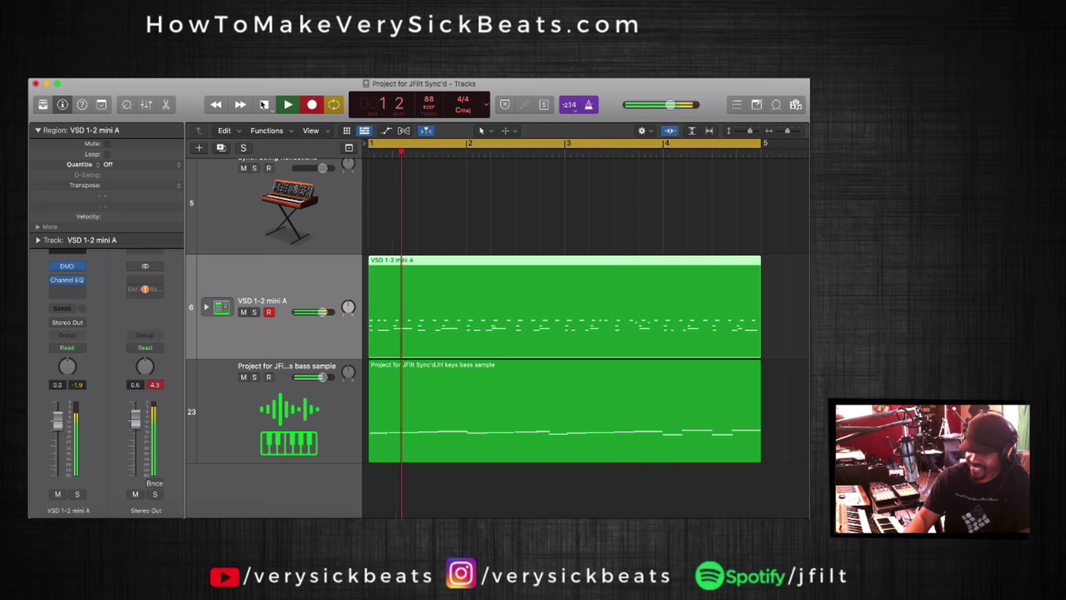
click(264, 104)
Select the Deep Sub Bass track and rehearse a bass line along with the looped beat.
scroll(261, 252, up, 2)
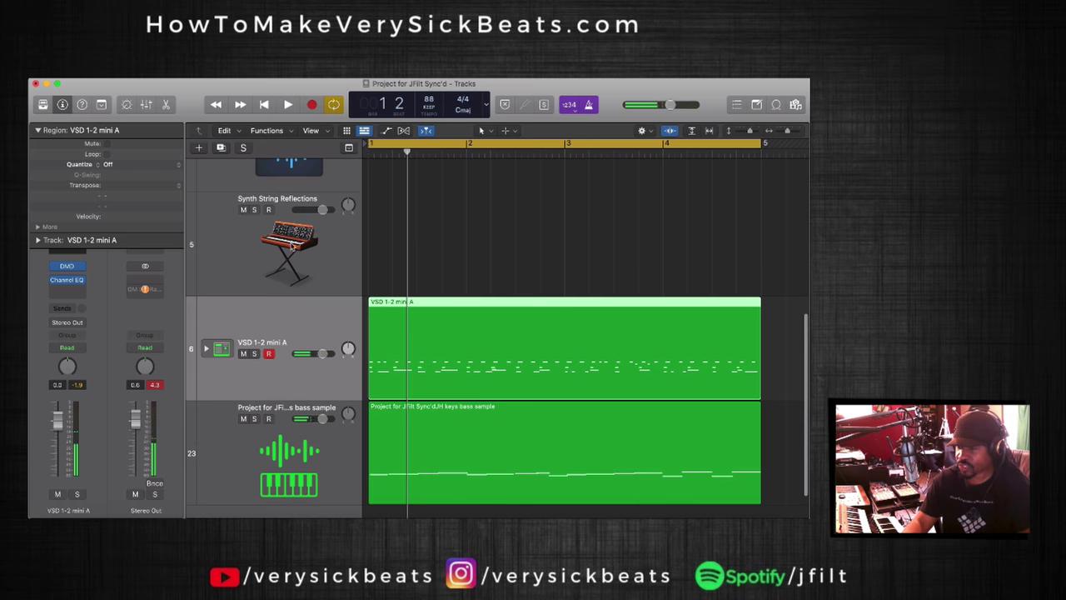
scroll(251, 247, up, 5)
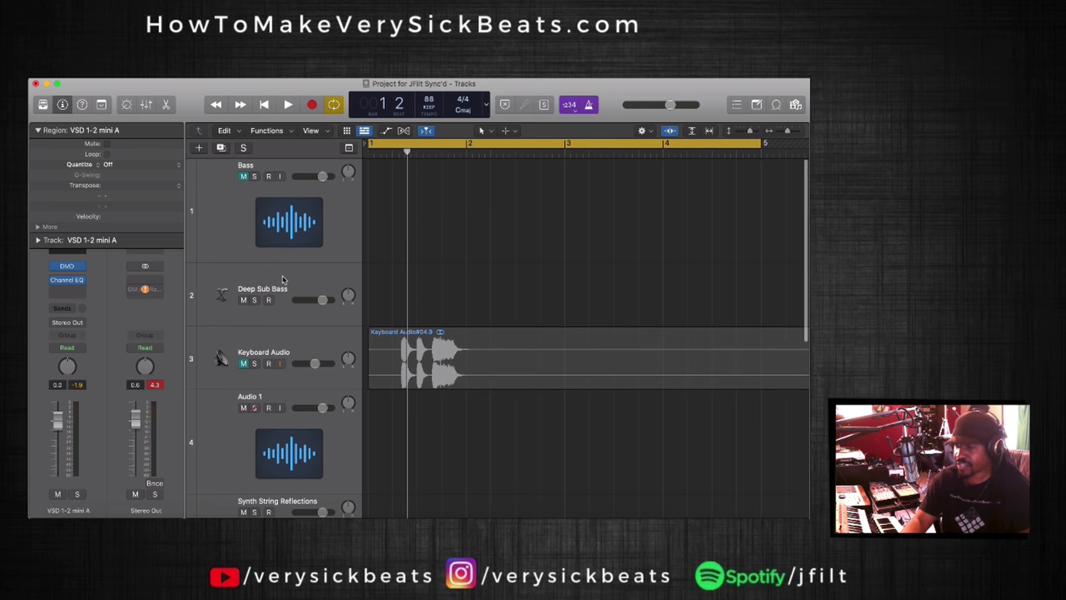
click(283, 279)
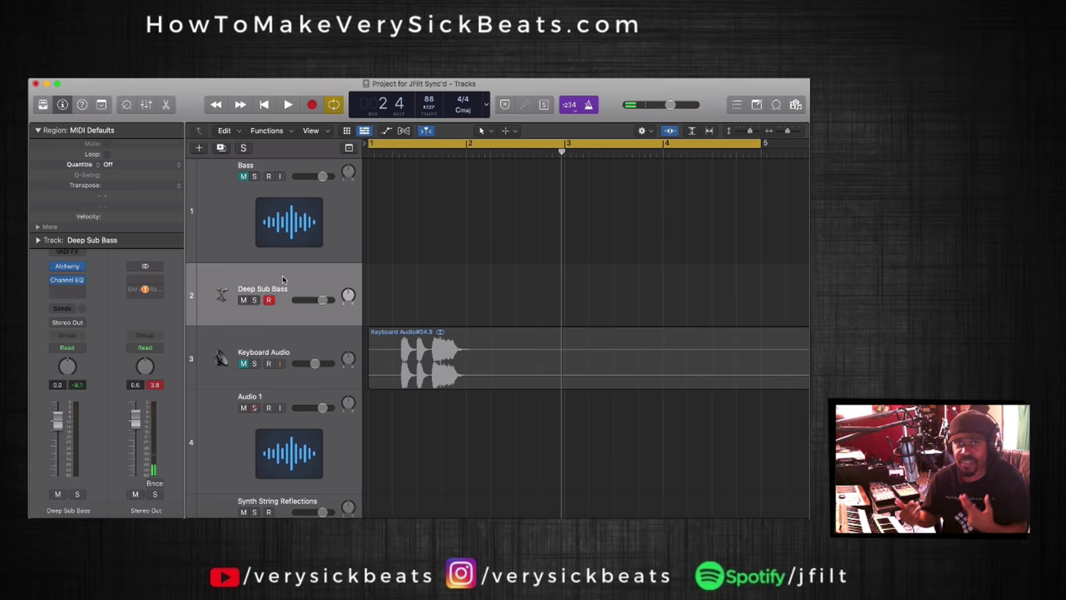
key(Return)
key(space)
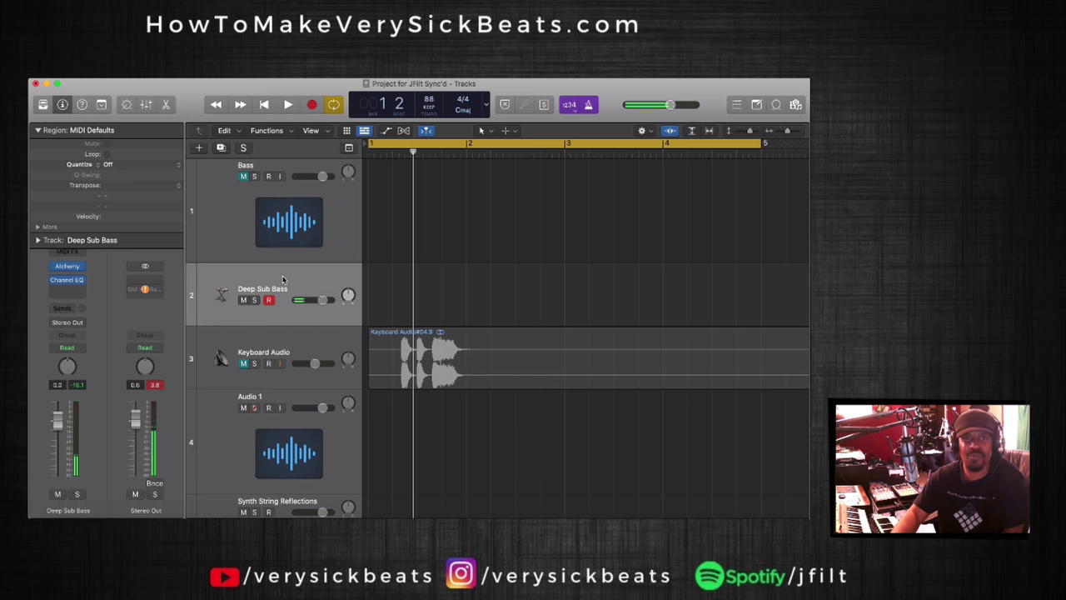
key(Return)
key(space)
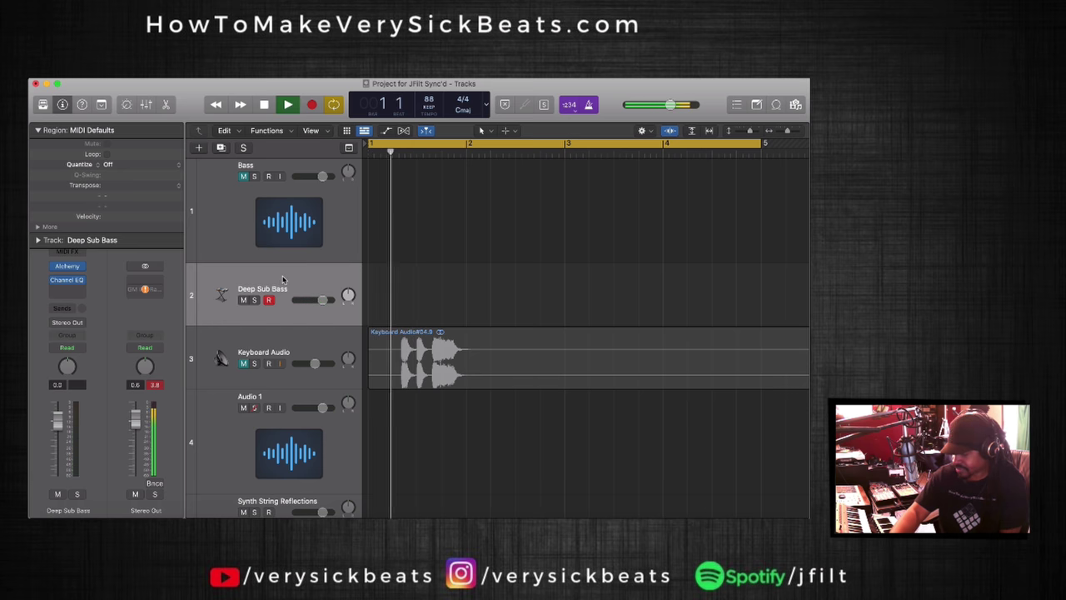
key(space)
key(period)
key(period)
key(period)
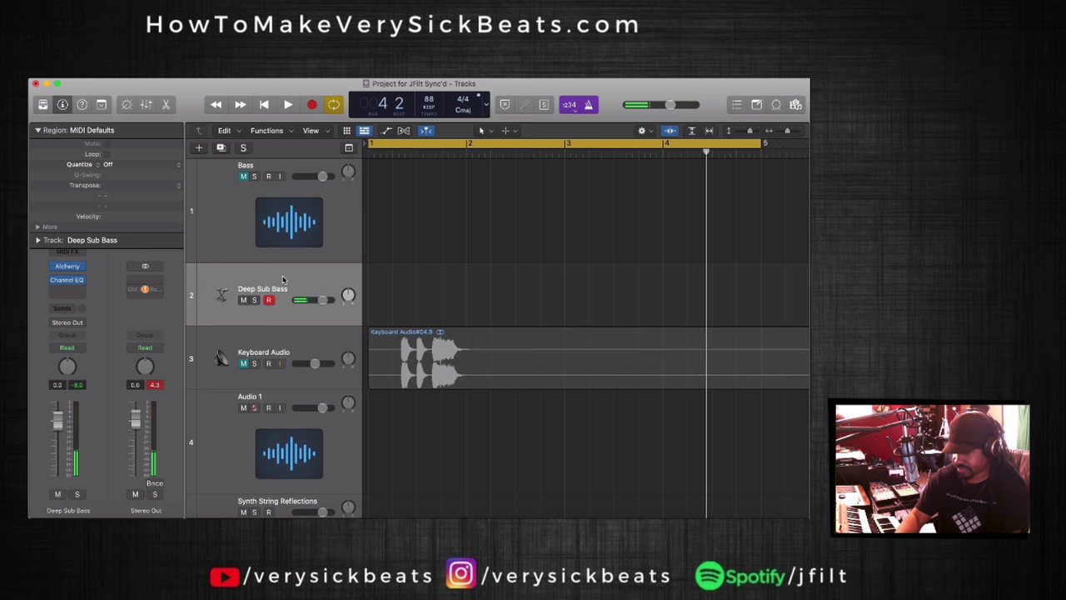
key(space)
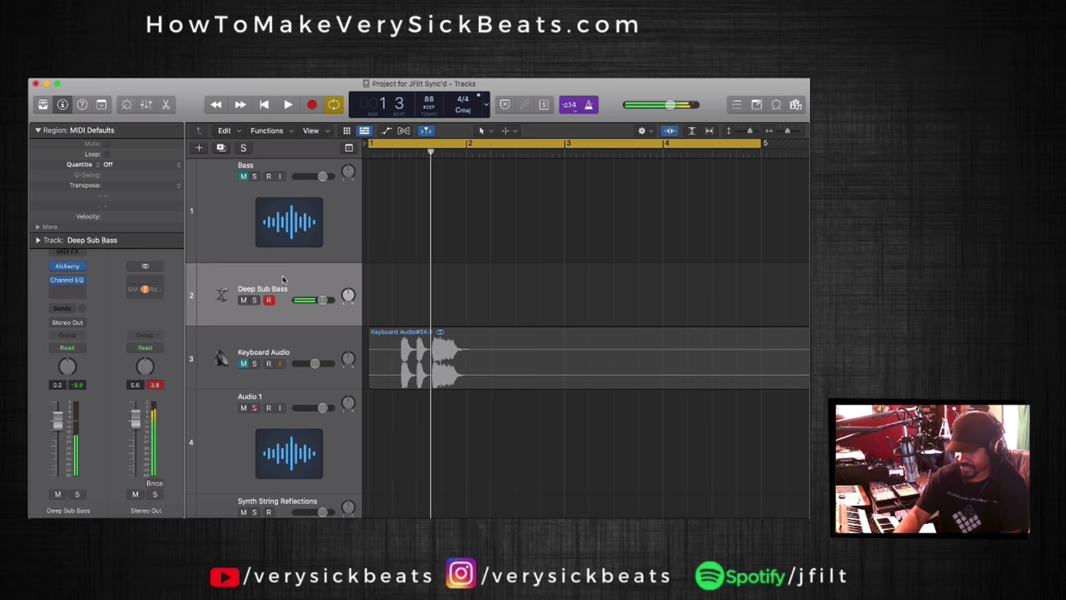
Record a four-bar bass line on the Deep Sub Bass track over bars 1 to 4.
key(r)
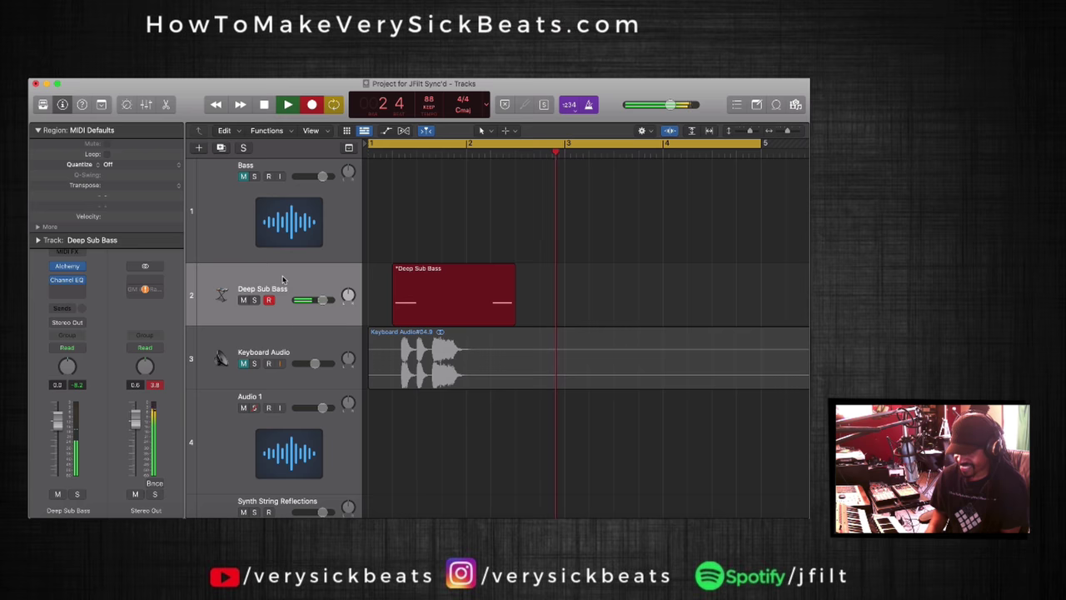
key(space)
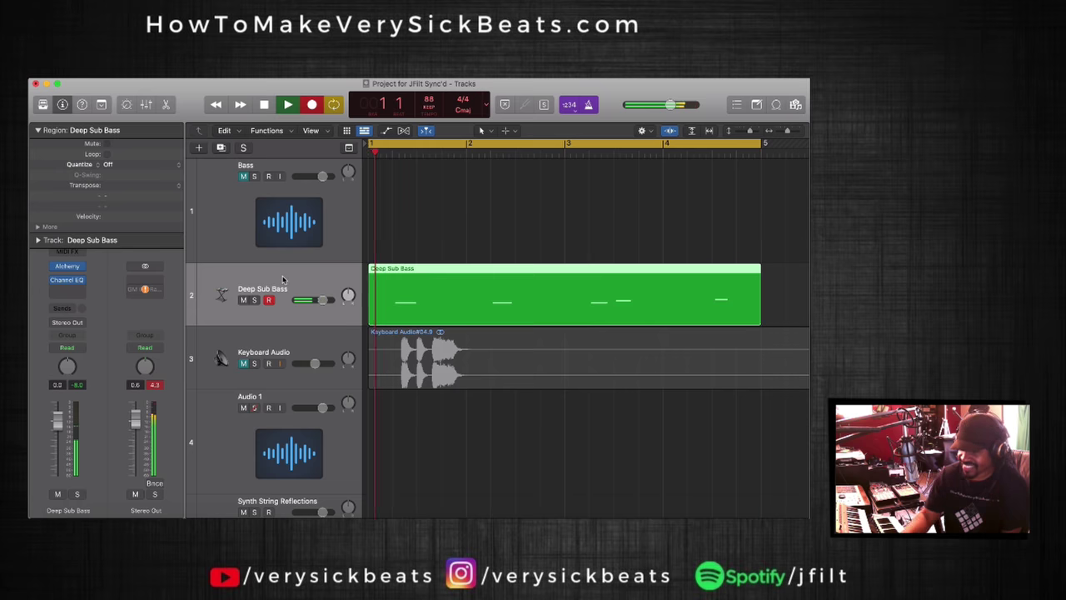
key(space)
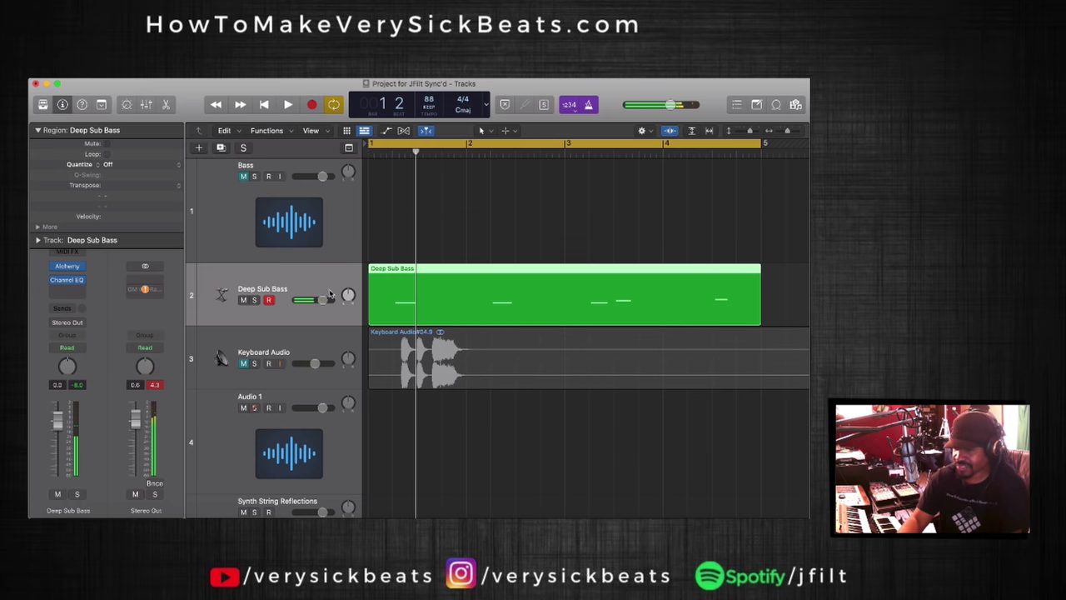
Change the Synth String Reflections track to the Authentic Strings sound and record sustained string notes across the four-bar loop.
scroll(250, 244, down, 5)
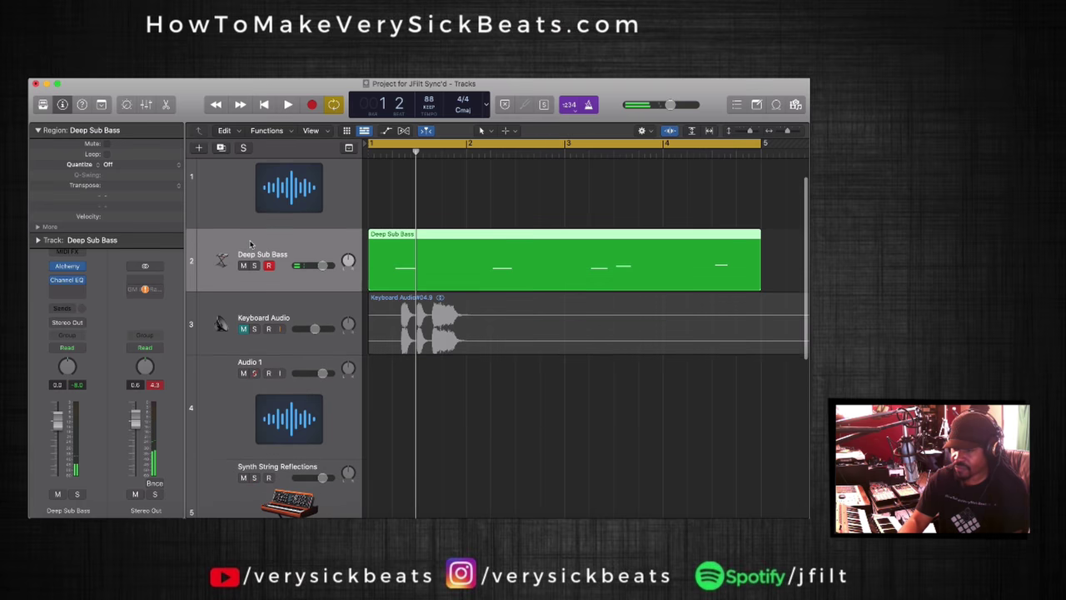
scroll(250, 244, down, 4)
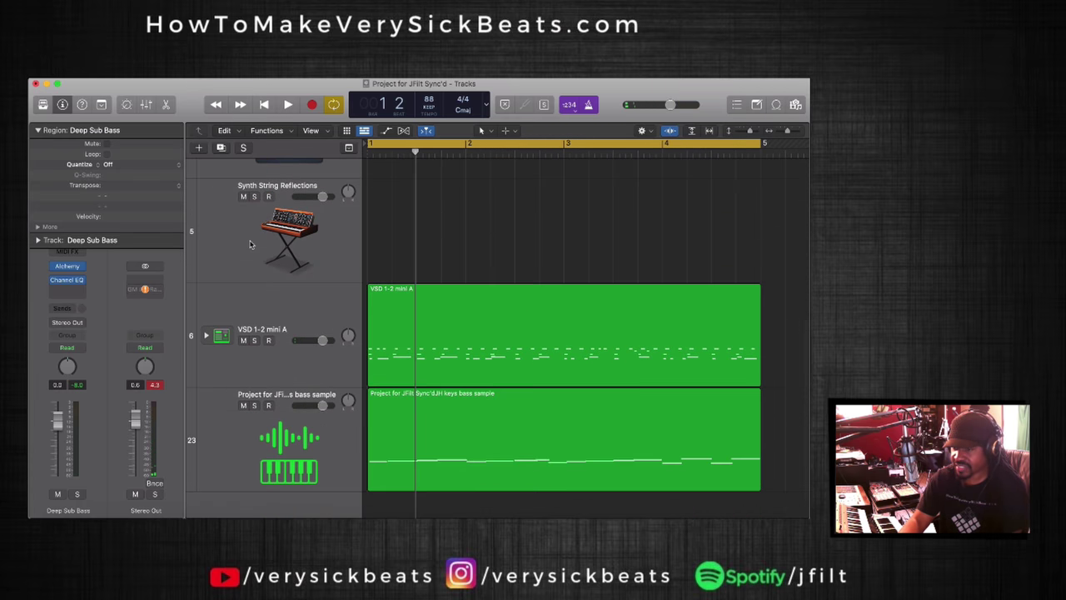
click(250, 244)
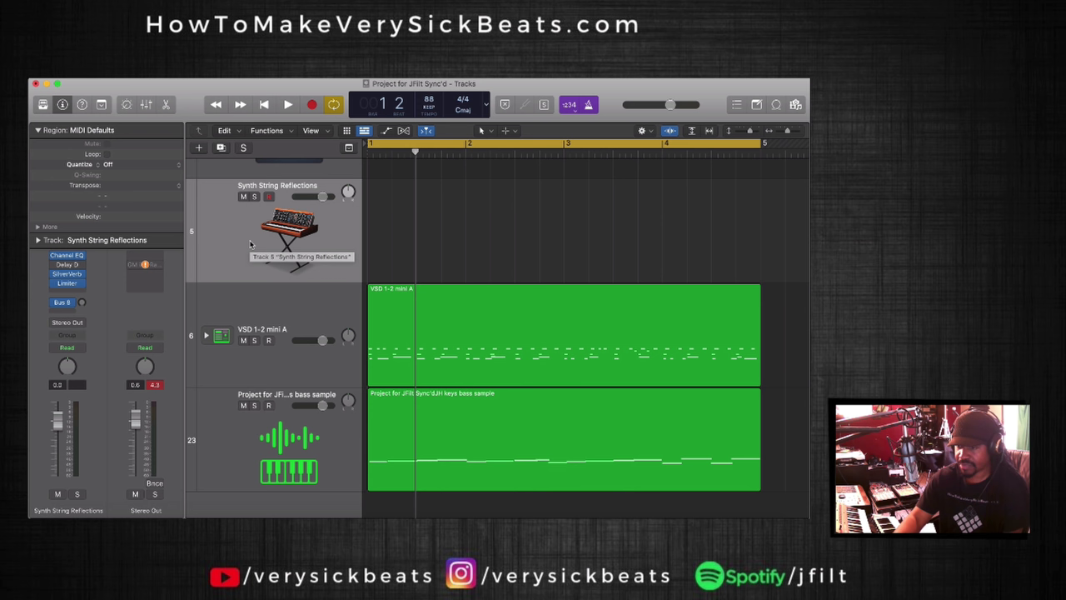
key(r)
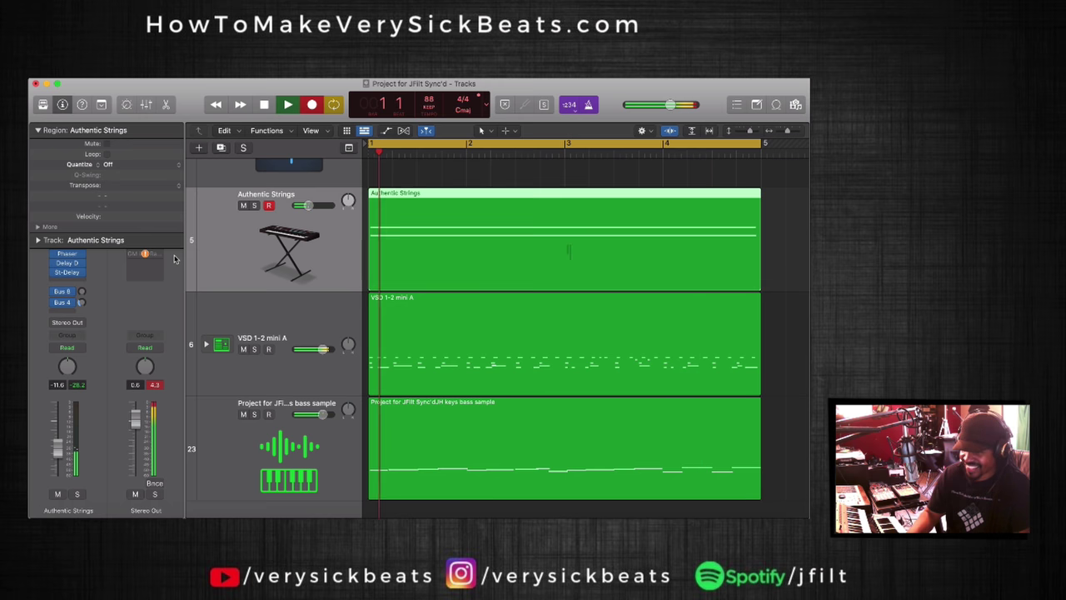
key(space)
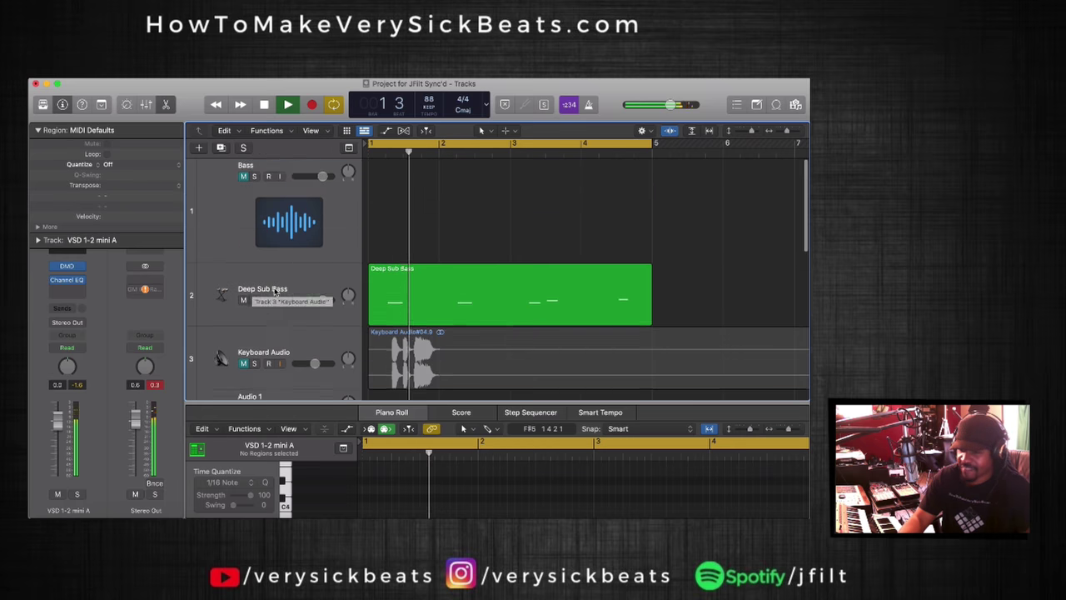
scroll(274, 291, down, 5)
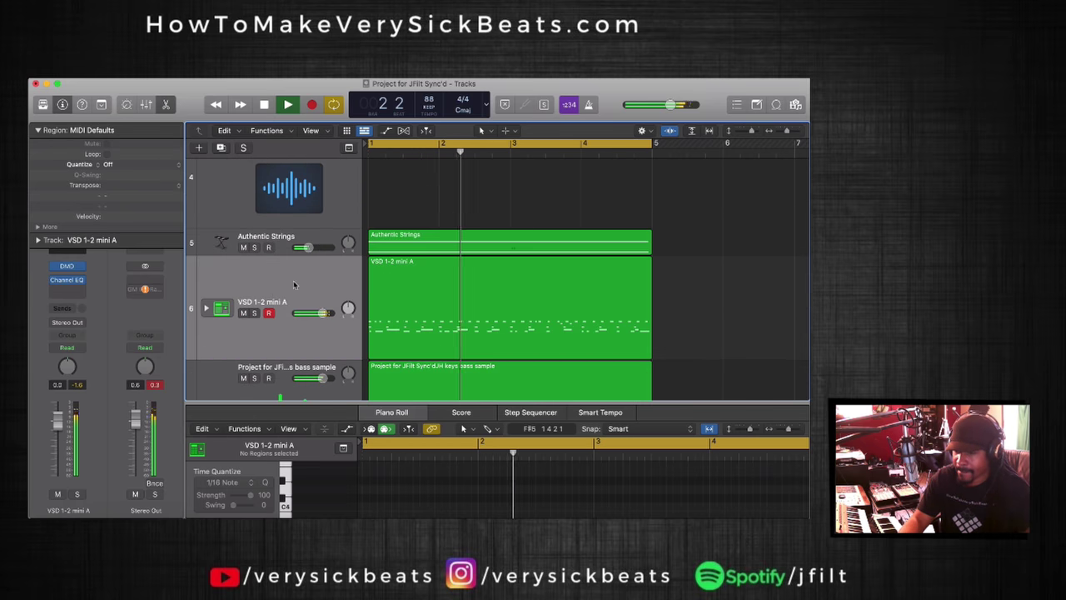